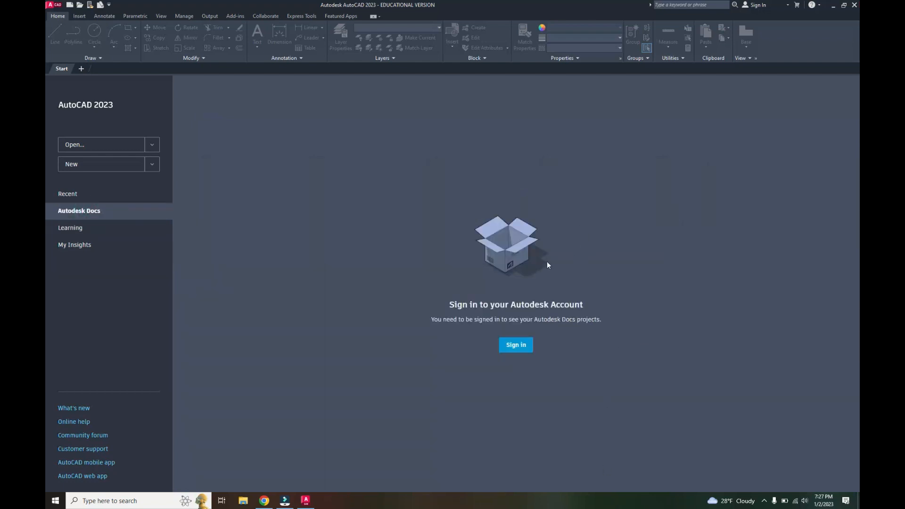
- Start a new blank drawing
left_click(68, 199)
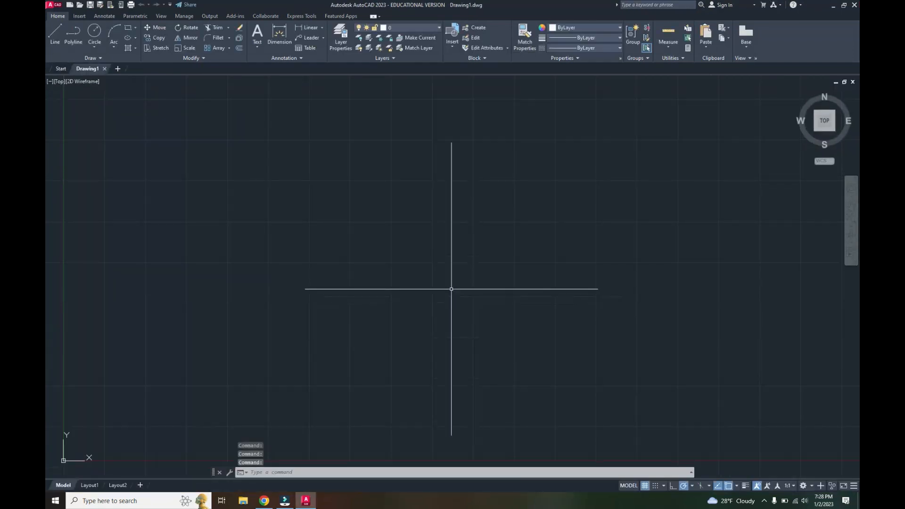
scroll(433, 264, "down", 2)
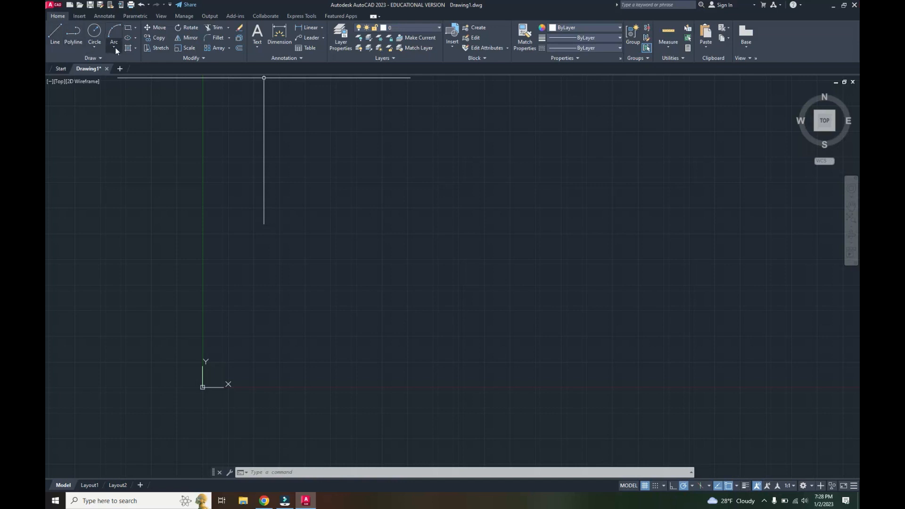
left_click(97, 17)
left_click(61, 17)
left_click(96, 16)
left_click(59, 17)
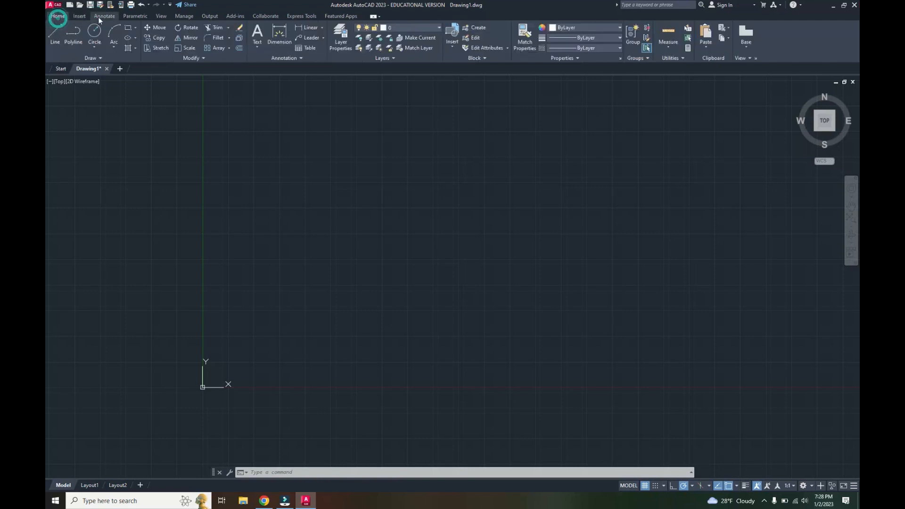
left_click(100, 17)
left_click(66, 17)
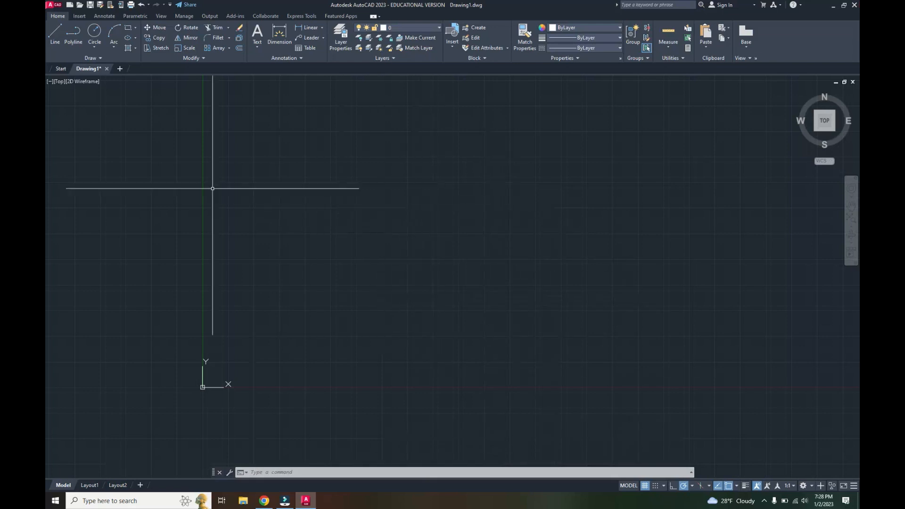
- Draw a freehand chain of fourteen connected line segments that cross each other in the middle of the drawing area
left_click(55, 36)
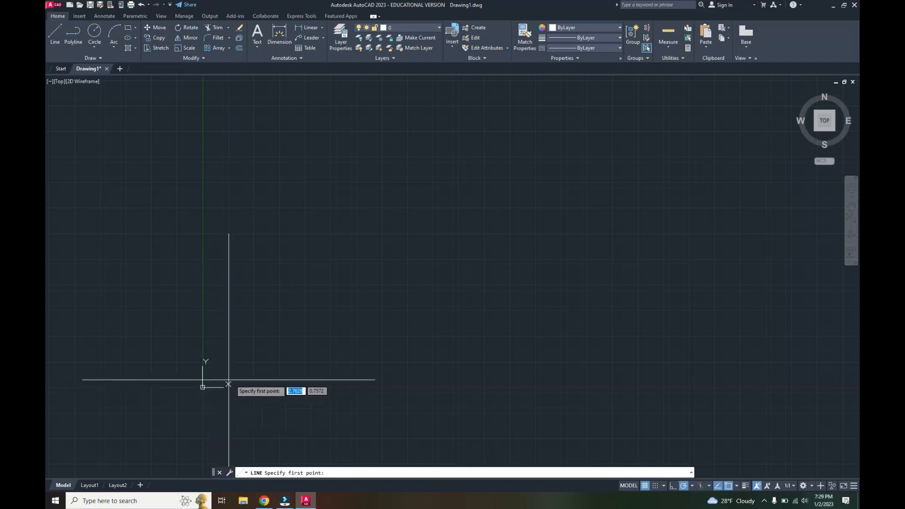
left_click(306, 300)
left_click(390, 232)
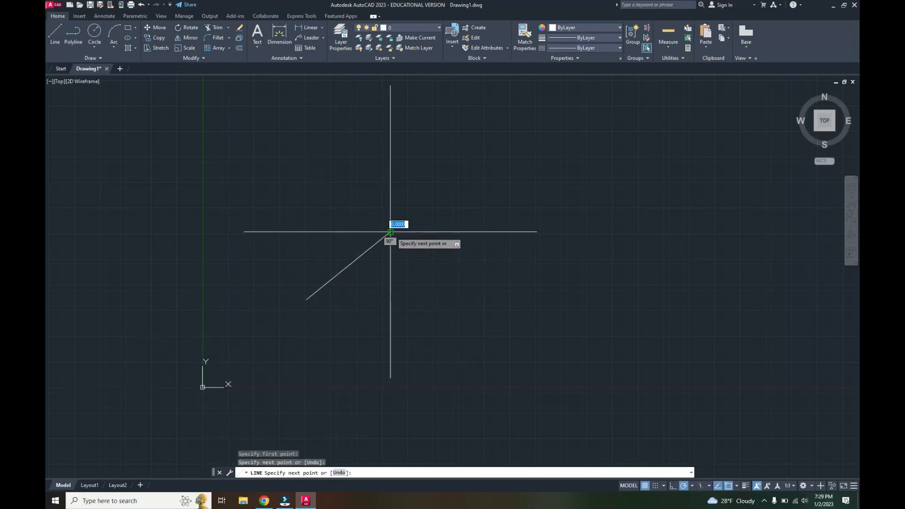
left_click(445, 307)
left_click(309, 242)
left_click(375, 184)
left_click(453, 218)
left_click(384, 266)
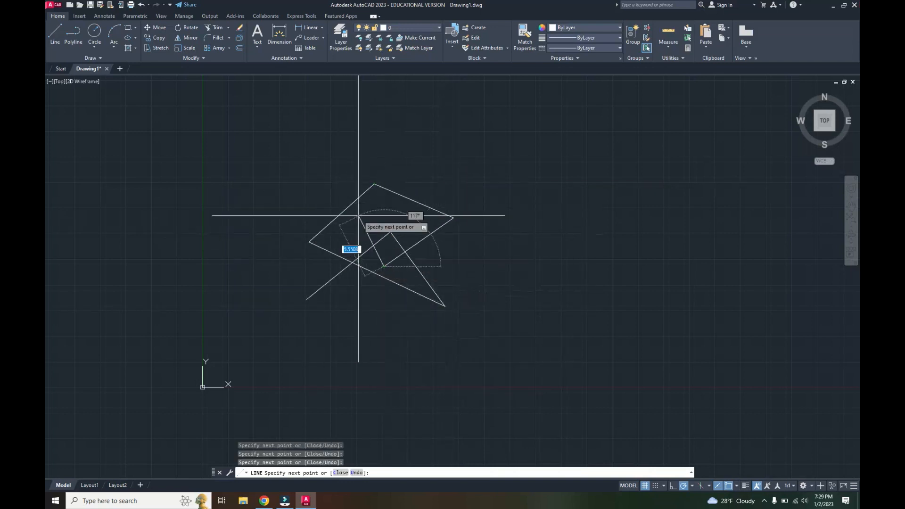
left_click(375, 184)
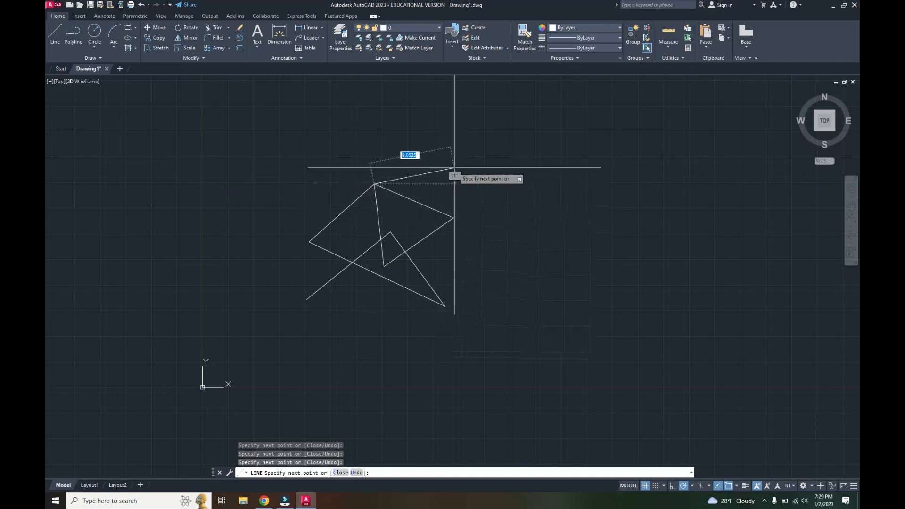
left_click(355, 153)
left_click(318, 197)
left_click(363, 230)
left_click(423, 183)
left_click(390, 157)
left_click(416, 147)
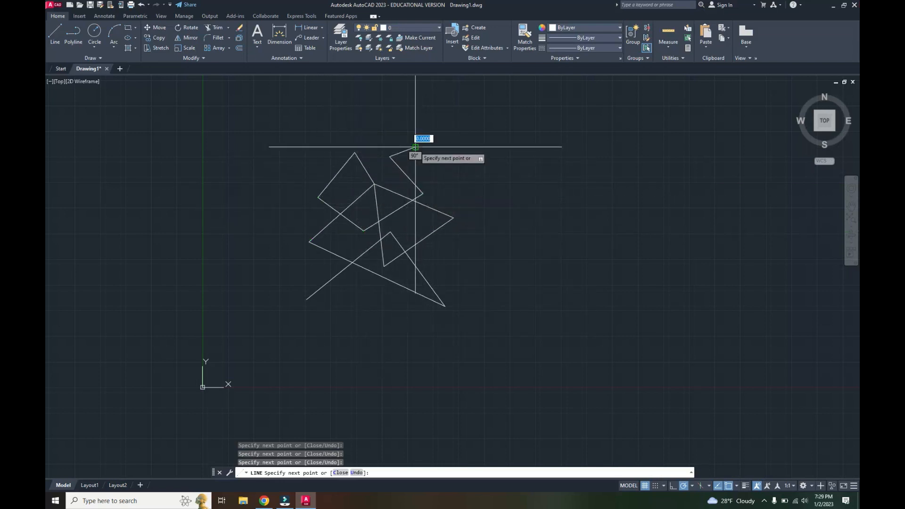
left_click(458, 200)
key("Escape")
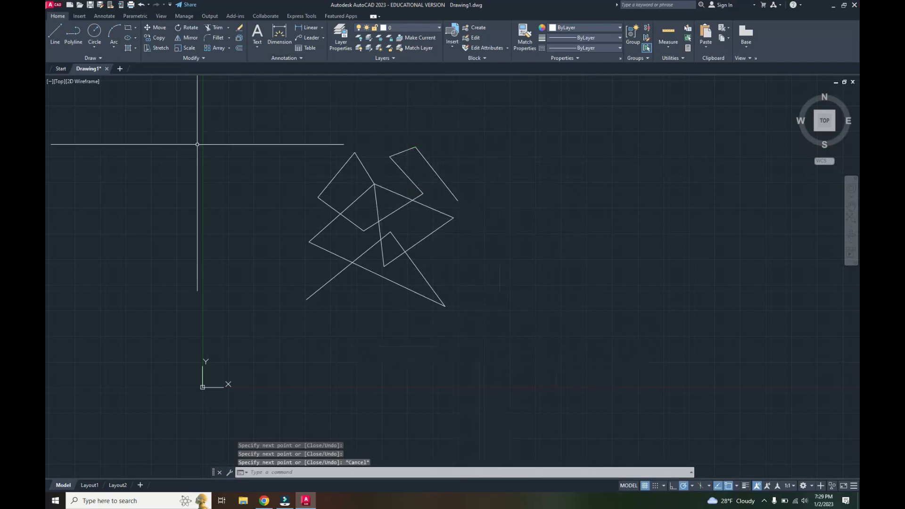
- Erase the two lines meeting at the figure's lower-right corner with a crossing selection, and undo the erasure
left_click(514, 354)
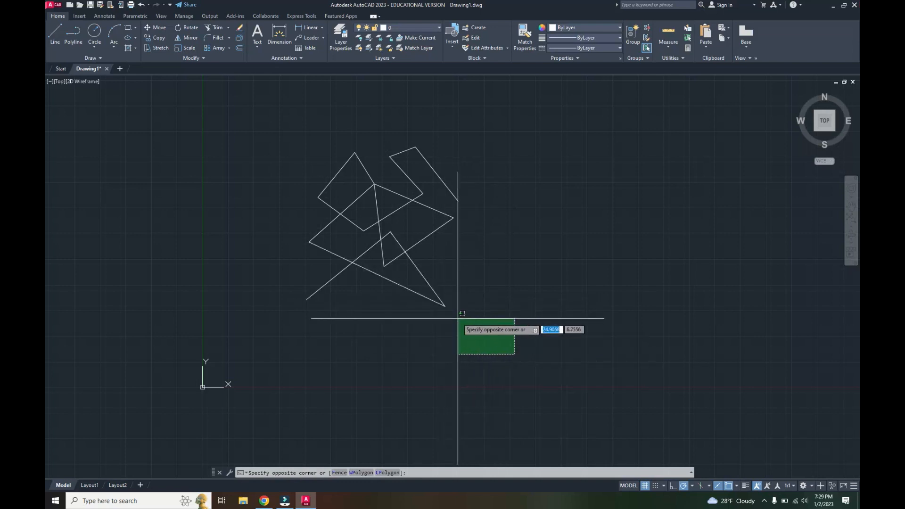
left_click(434, 298)
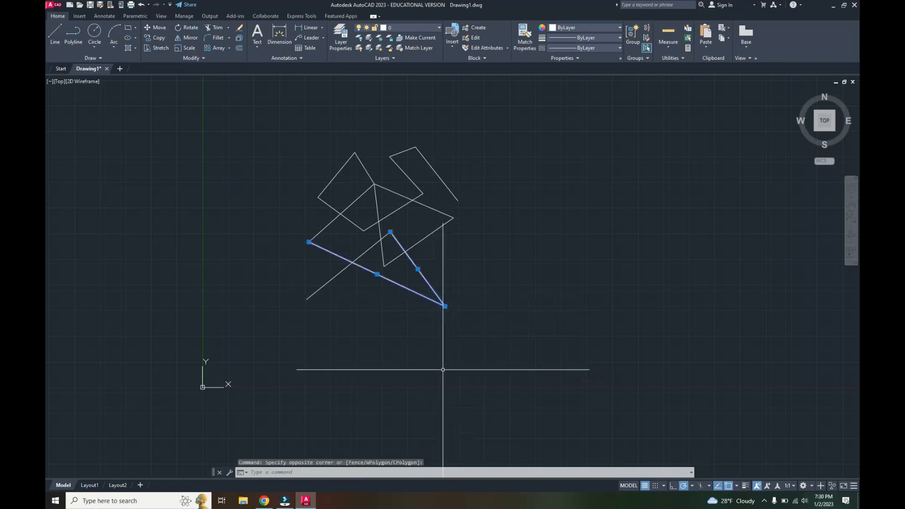
key("Delete")
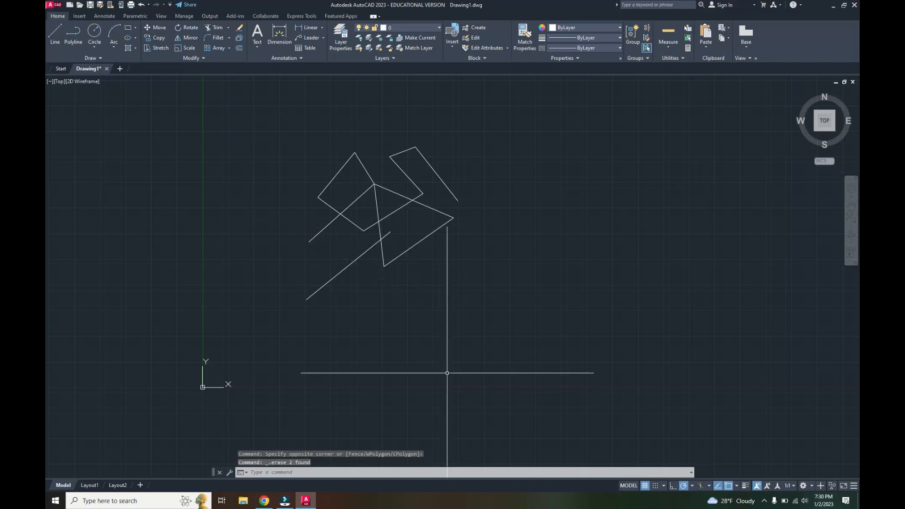
key("ctrl+z")
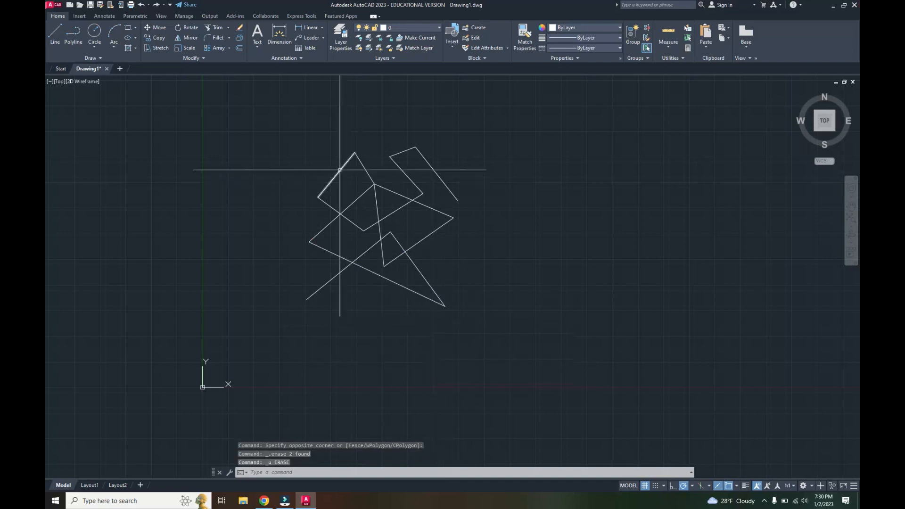
- Try enclosing window selections from the figure's upper-left side to pick its upper-left line, and clear the selection
left_click(287, 118)
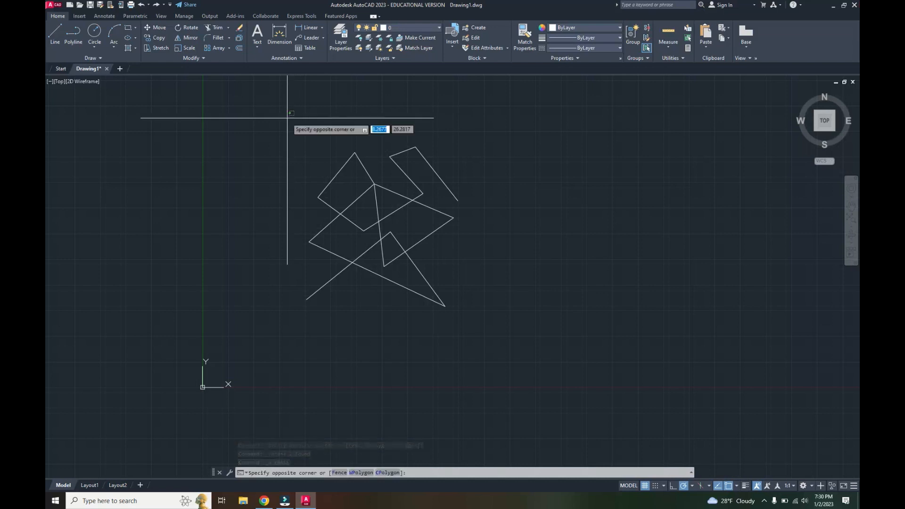
left_click(332, 191)
left_click(272, 129)
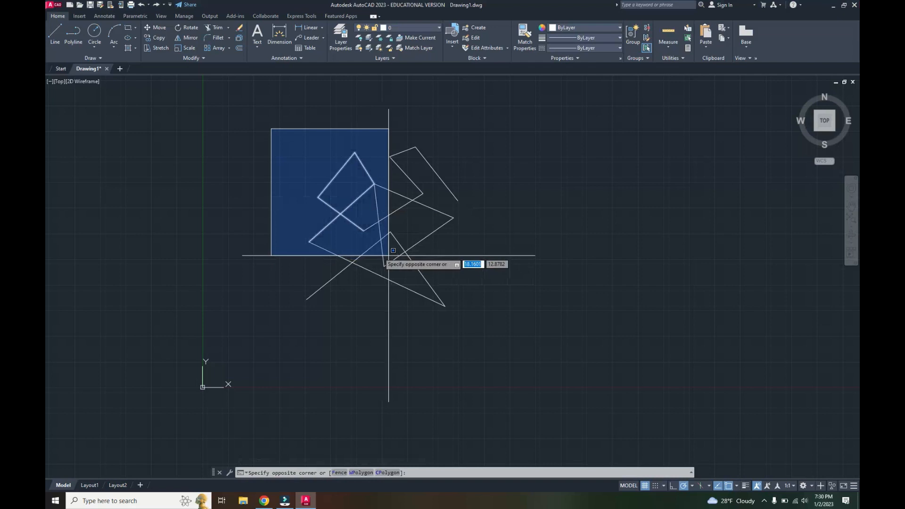
left_click(360, 210)
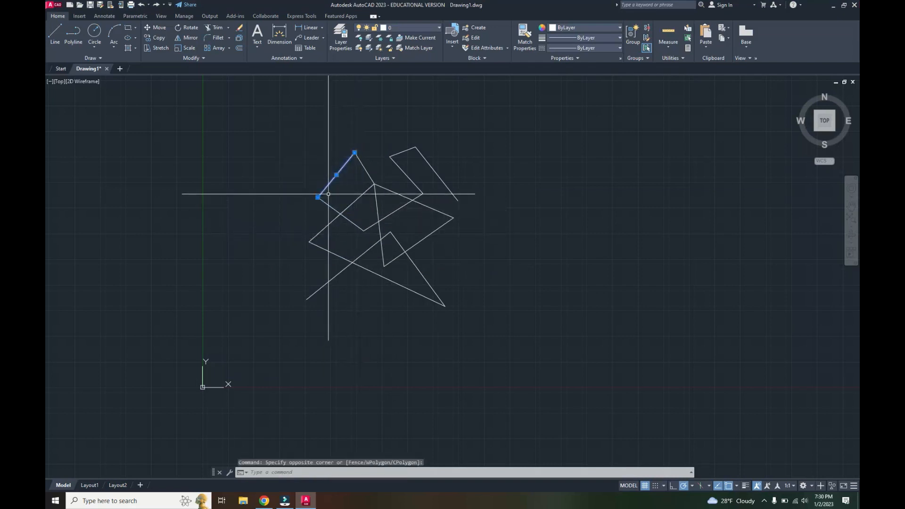
key("Escape")
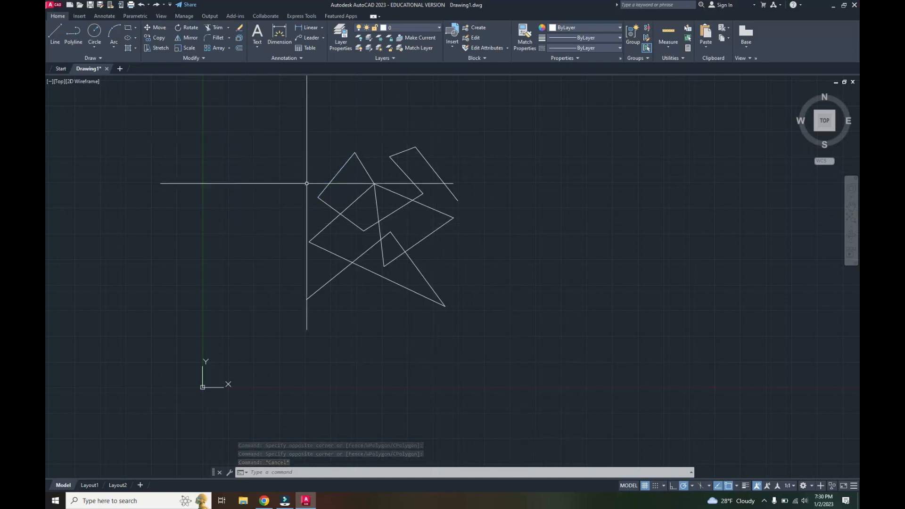
- Select all lines of the figure with a crossing selection and erase them
left_click(451, 342)
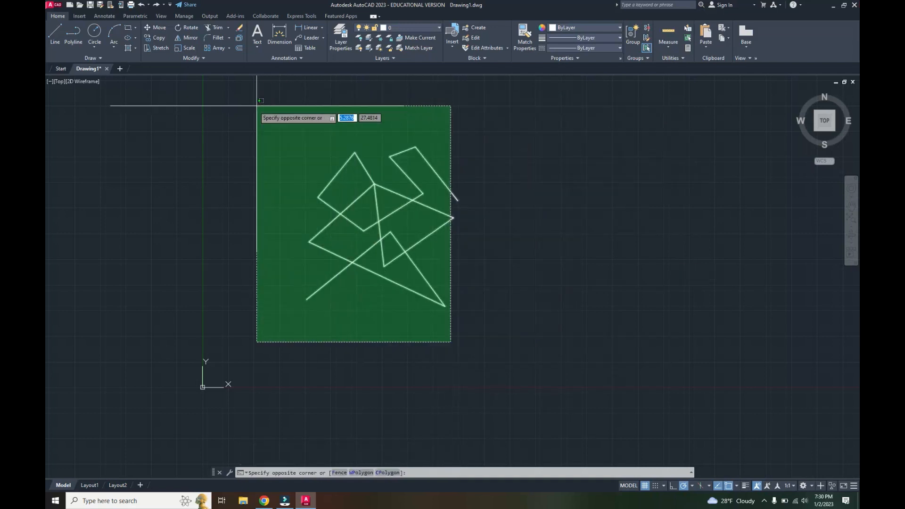
key("Escape")
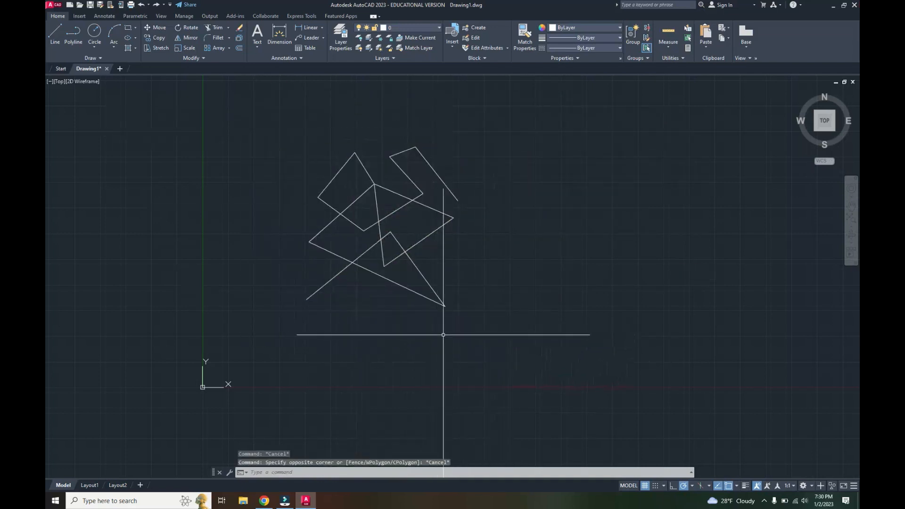
mouse_move(461, 337)
left_mouse_down()
mouse_move(471, 330)
mouse_move(494, 127)
mouse_move(422, 77)
mouse_move(264, 114)
mouse_move(237, 196)
mouse_move(265, 322)
mouse_move(329, 363)
mouse_move(468, 341)
mouse_move(493, 301)
mouse_move(489, 276)
mouse_move(504, 305)
left_mouse_up()
key("Escape")
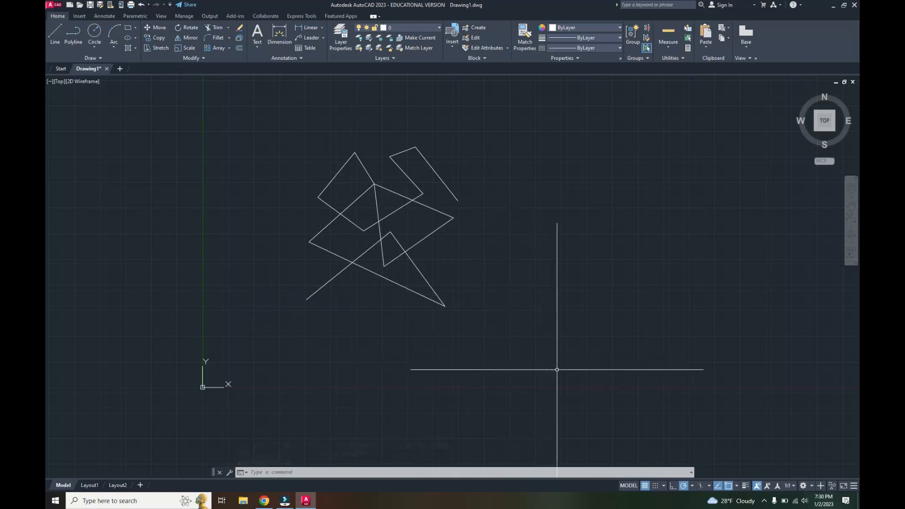
left_click(290, 119)
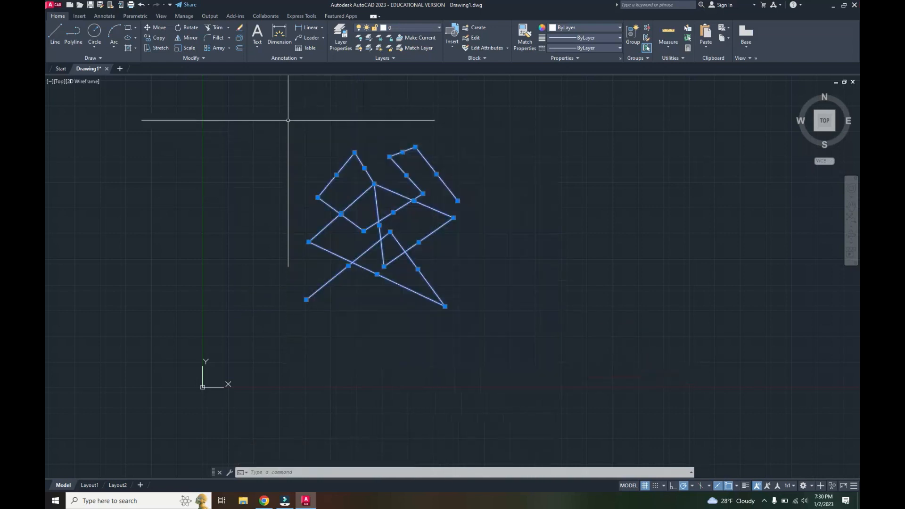
key("Delete")
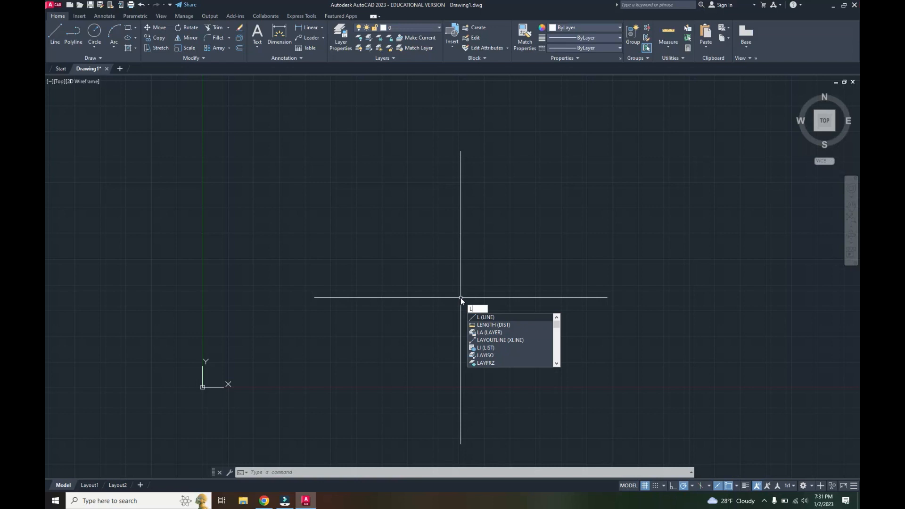
- Draw a zigzag of three connected freehand segments with the LINE command
type("INE")
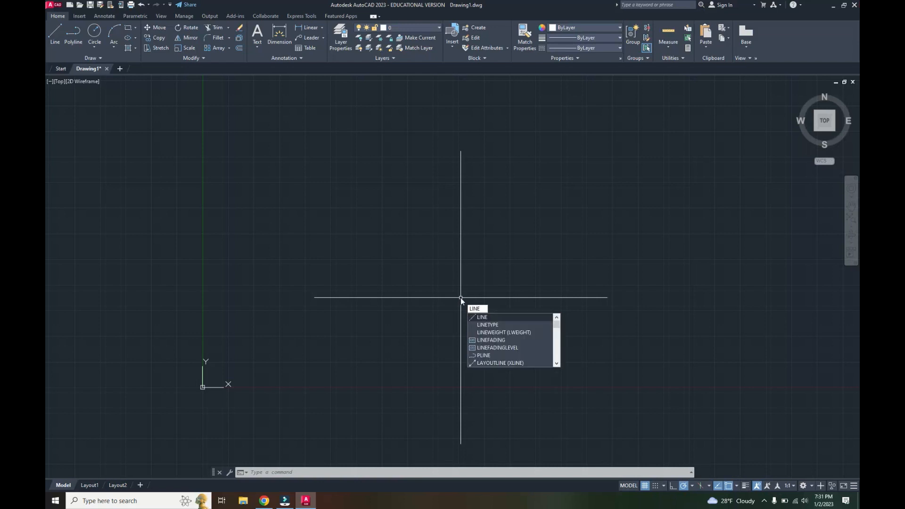
key("Return")
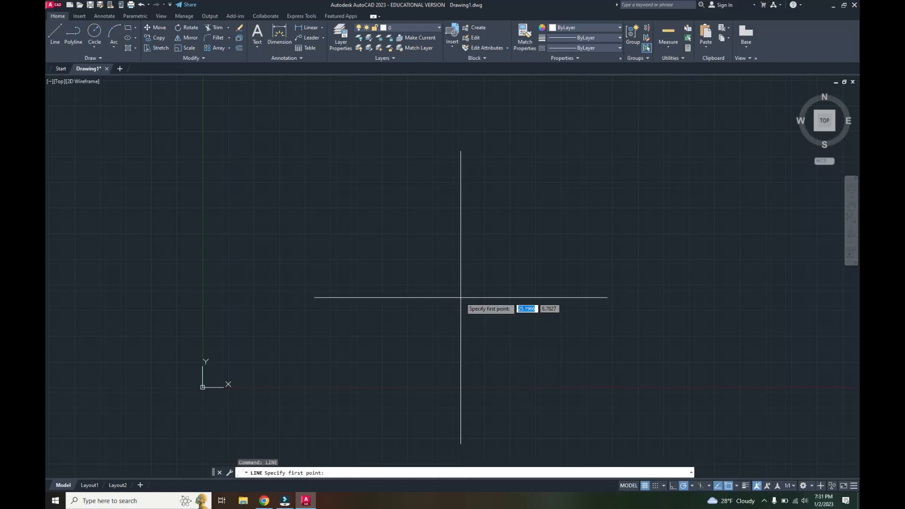
left_click(369, 288)
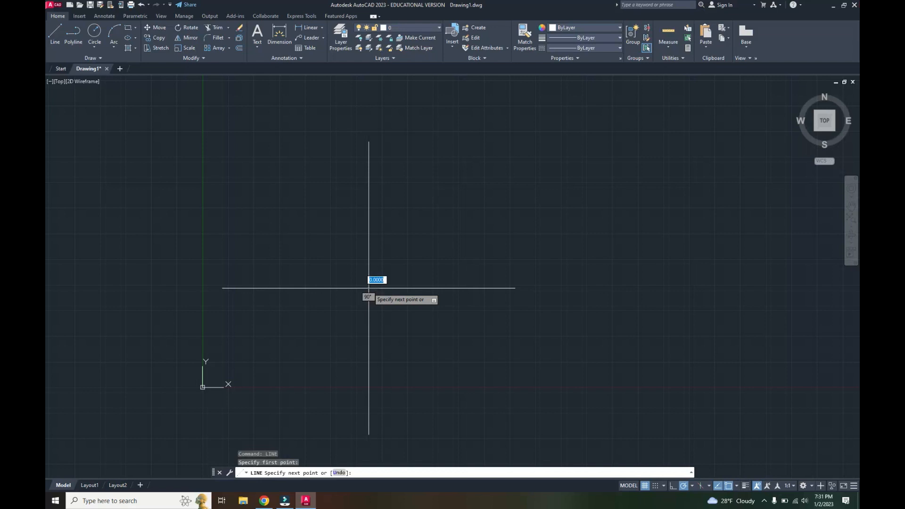
left_click(430, 230)
left_click(395, 183)
left_click(474, 164)
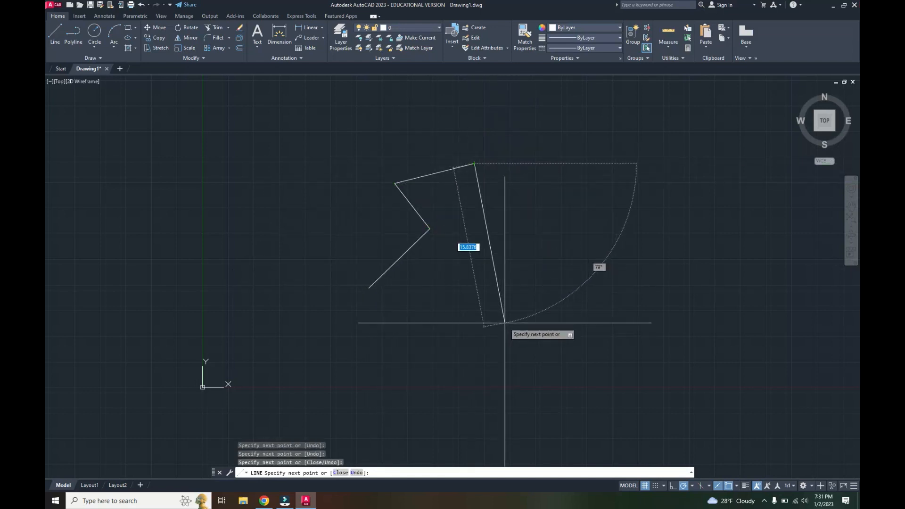
key("Escape")
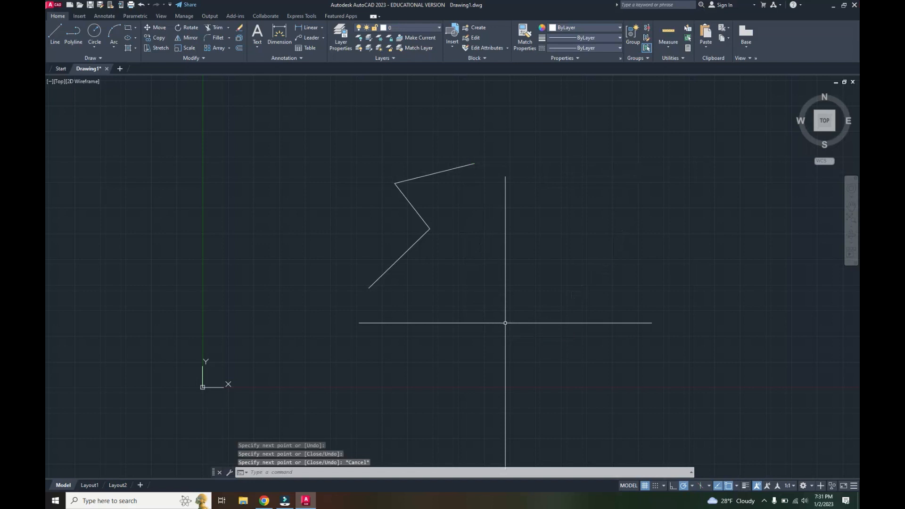
- Repeat the Line command to draw five connected freehand segments beside the zigzag, looping back across the first segment
key("Return")
left_click(482, 316)
left_click(532, 252)
left_click(489, 218)
left_click(467, 248)
left_click(499, 272)
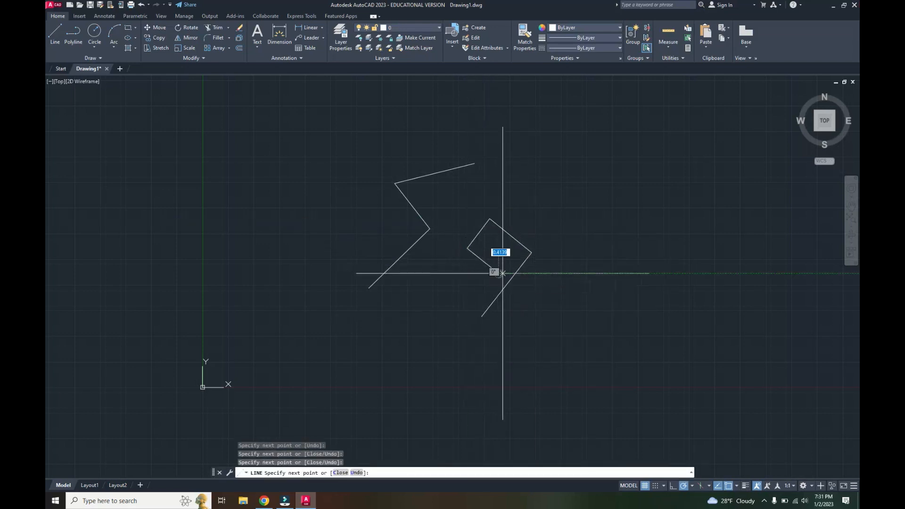
left_click(554, 226)
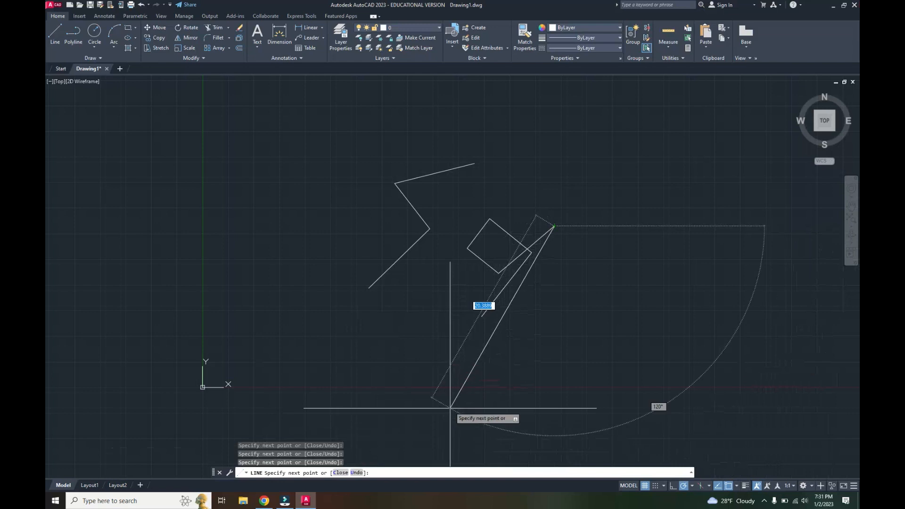
key("Escape")
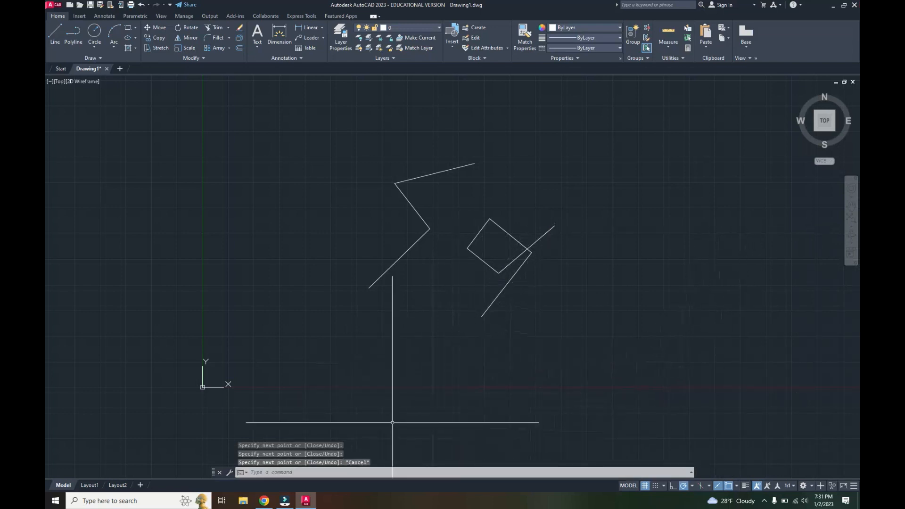
key("Escape")
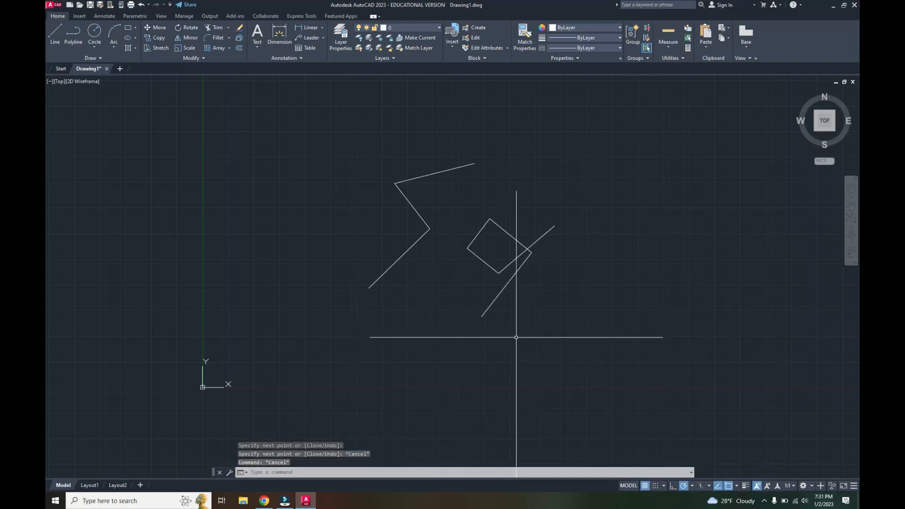
- Select both line chains with a crossing selection and erase them
left_click(633, 355)
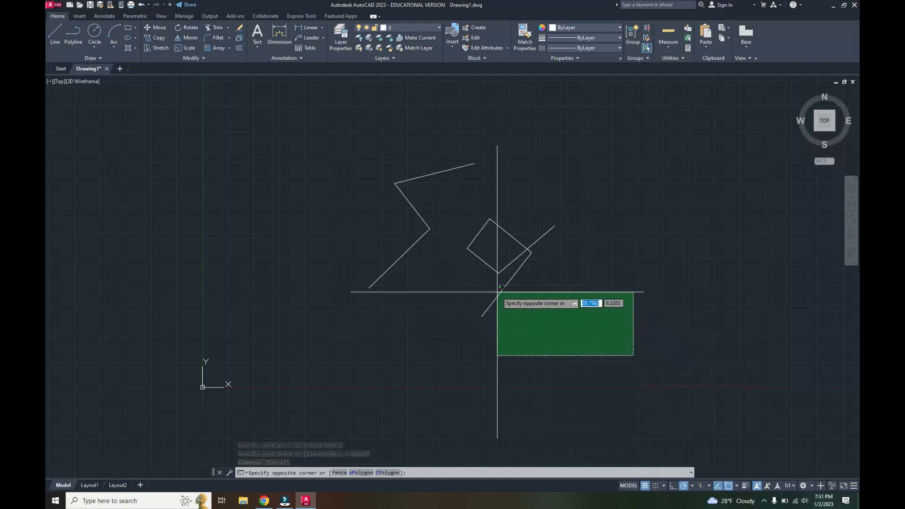
left_click(337, 126)
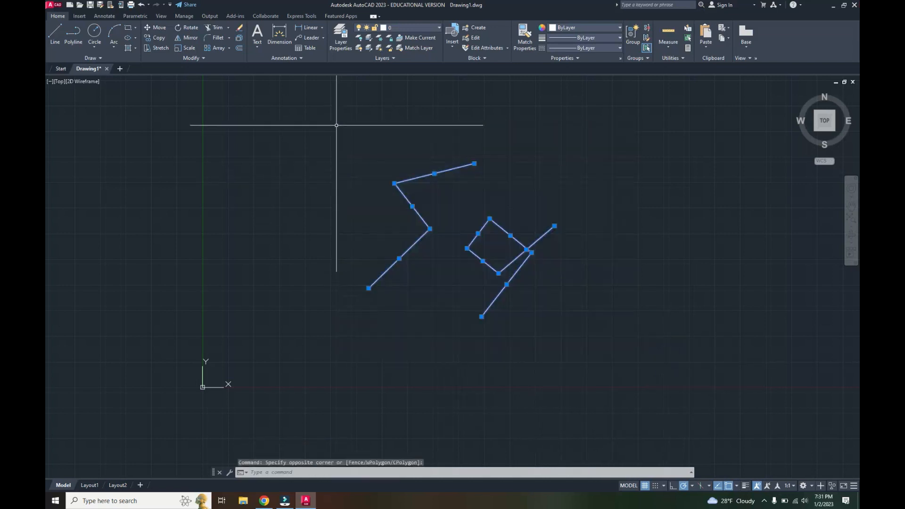
key("Delete")
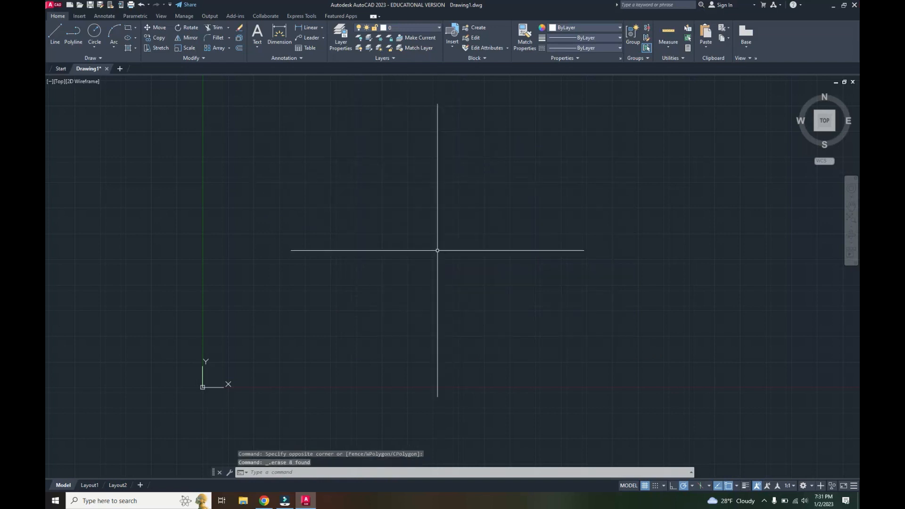
- Undo the erase of both line chains, and try erasing the zigzag's lowest segment before restoring it
key("ctrl+z")
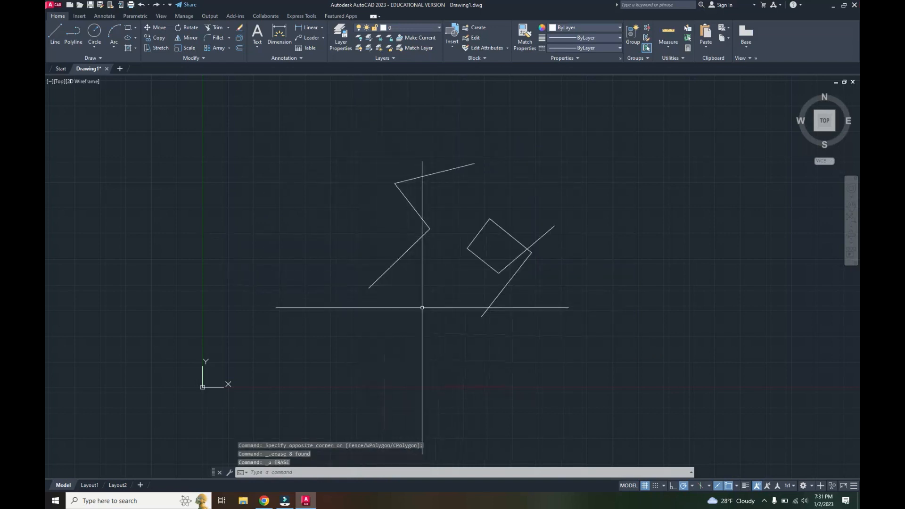
left_click(398, 258)
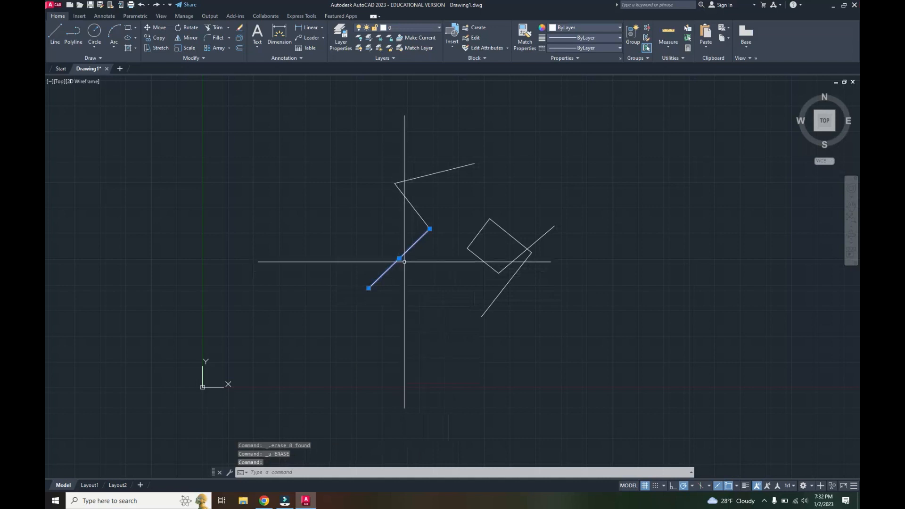
key("Delete")
key("ctrl+z")
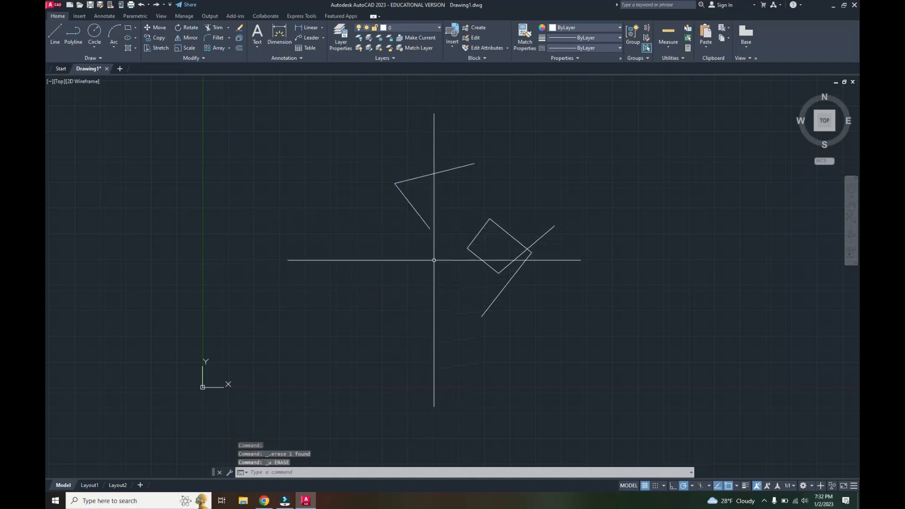
key("ctrl+z")
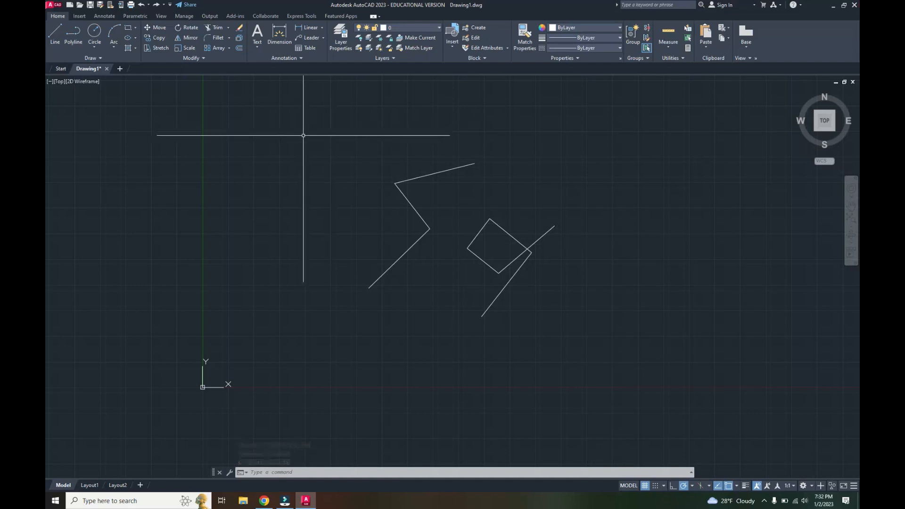
left_click(197, 58)
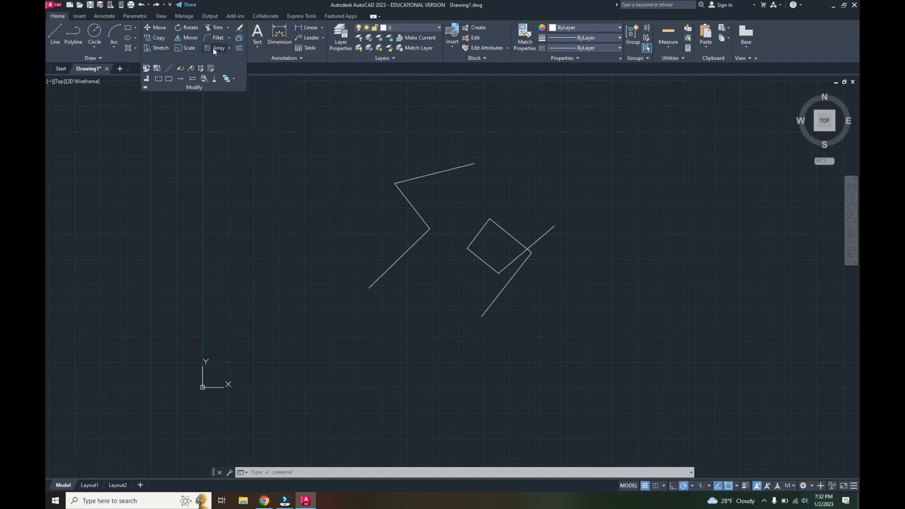
left_click(96, 56)
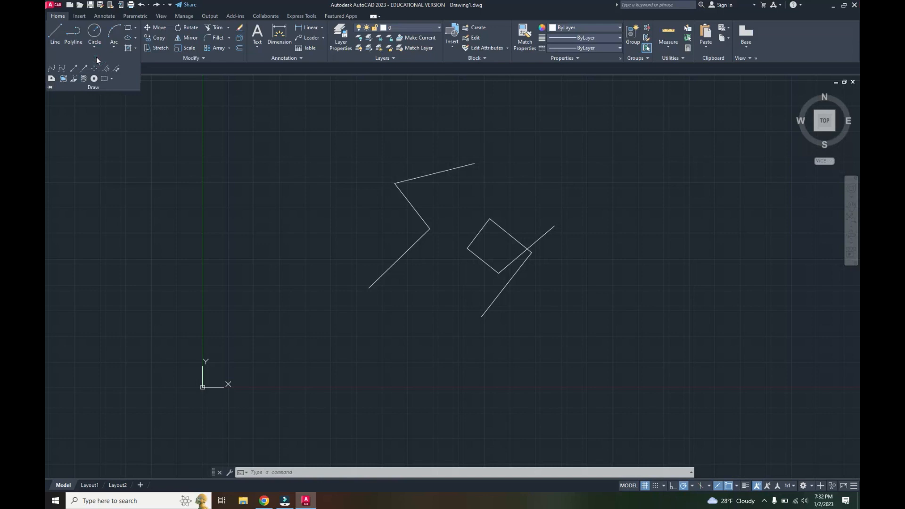
left_click(190, 57)
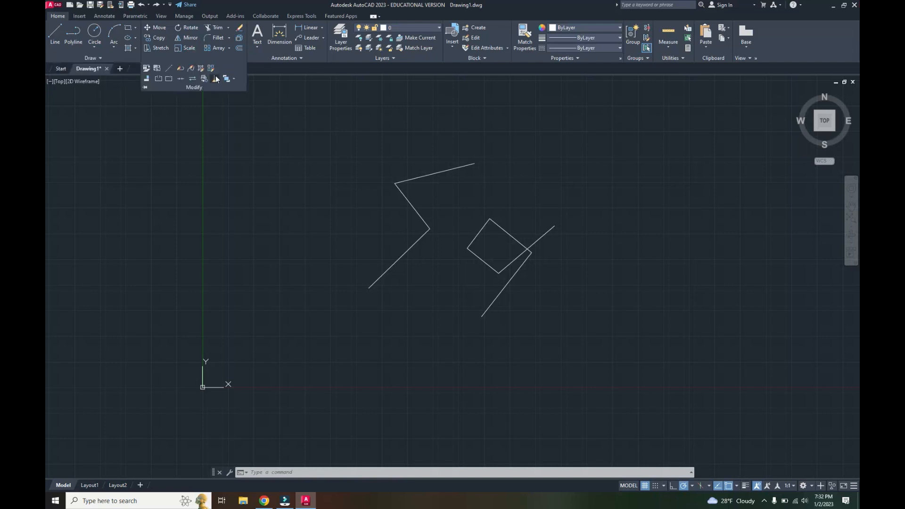
key("Escape")
key("Escape")
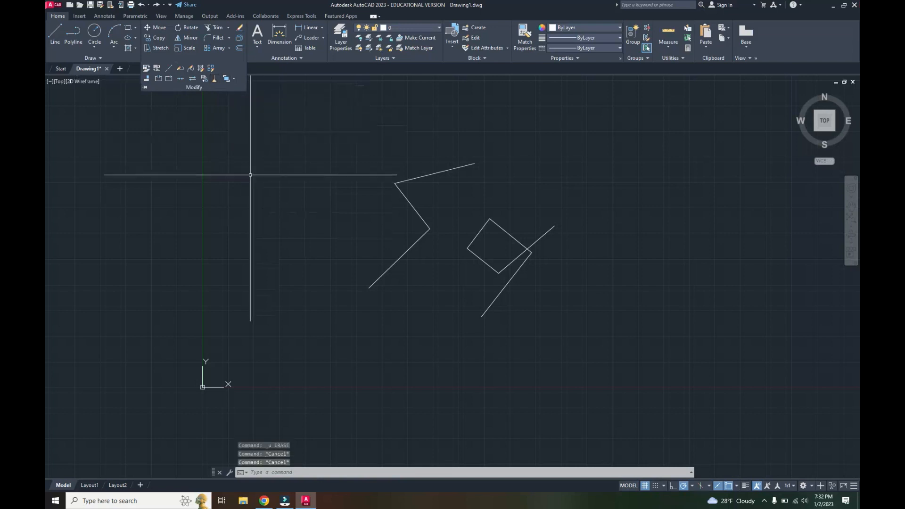
key("Escape")
- Erase the three zigzag segments by running the ERASE command and picking them individually
type("E")
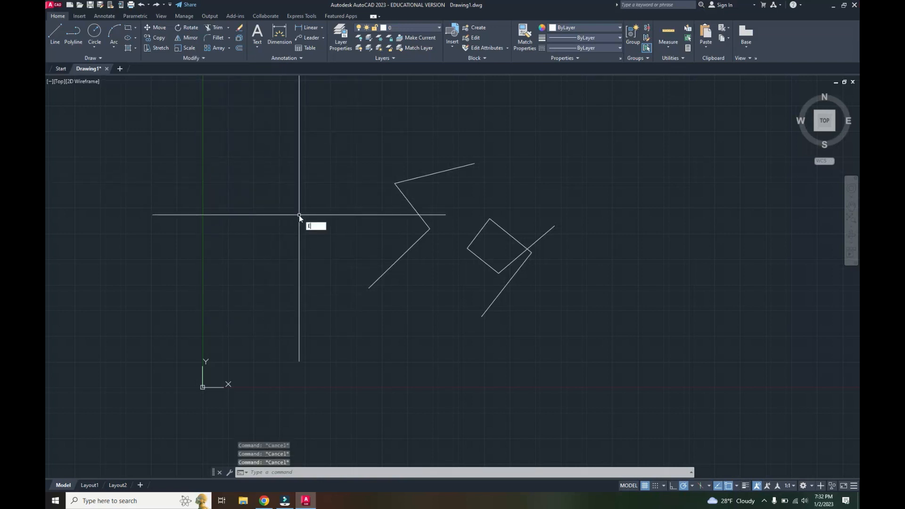
type("RASE")
left_click(324, 234)
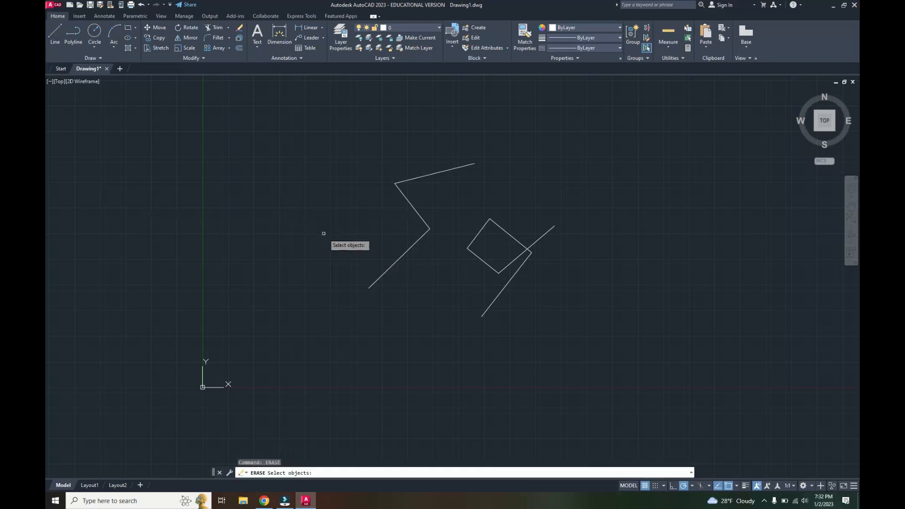
left_click(399, 258)
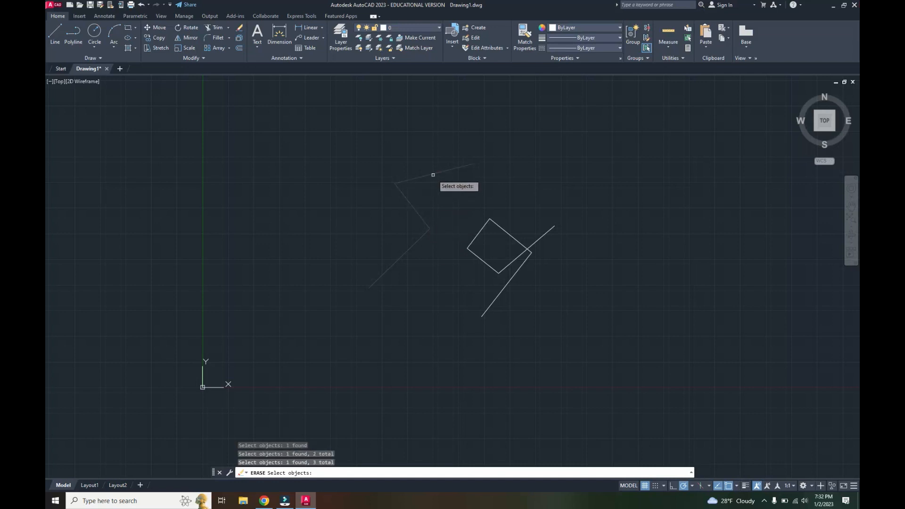
key("Return")
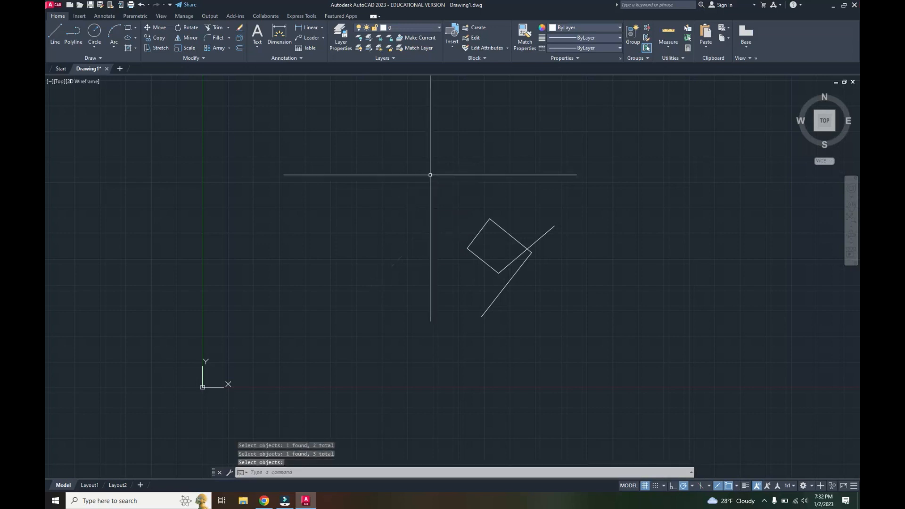
- Erase the two upper sides of the remaining four-sided loop with the Erase tool, and undo that erase
left_click(239, 29)
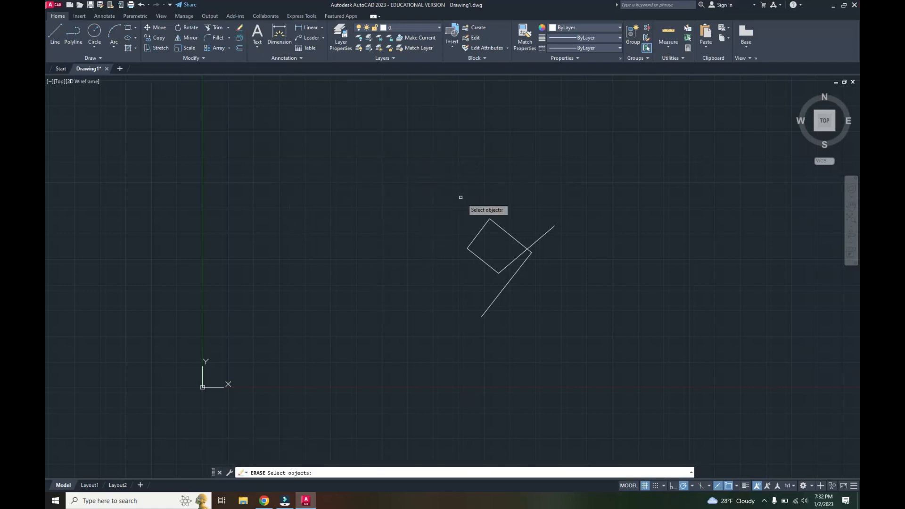
left_click(483, 227)
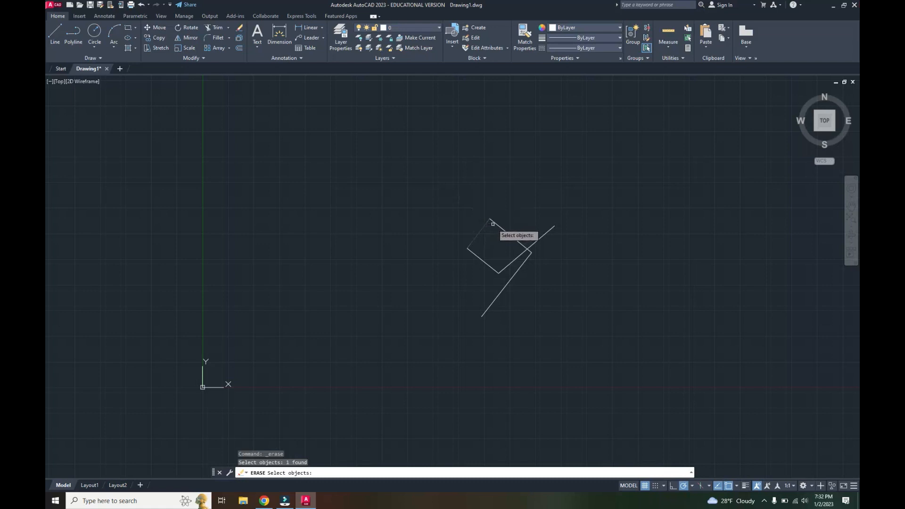
key("Return")
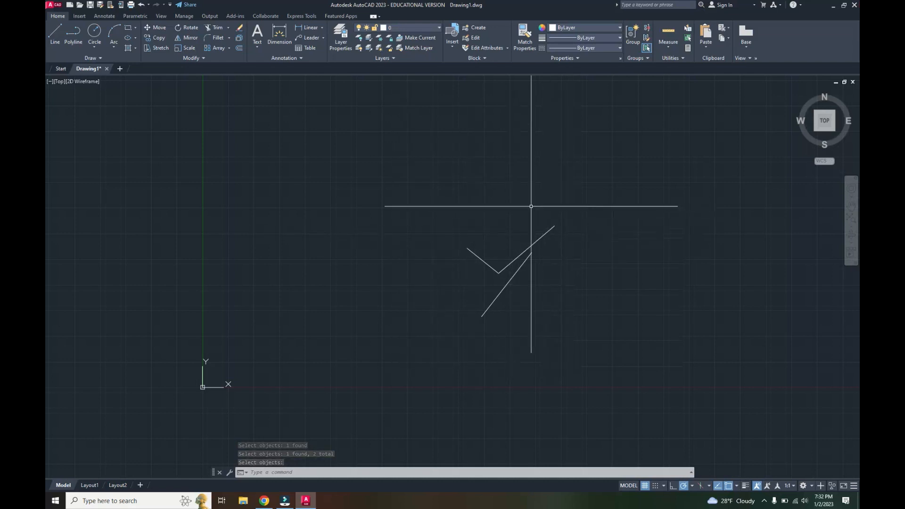
key("ctrl+z")
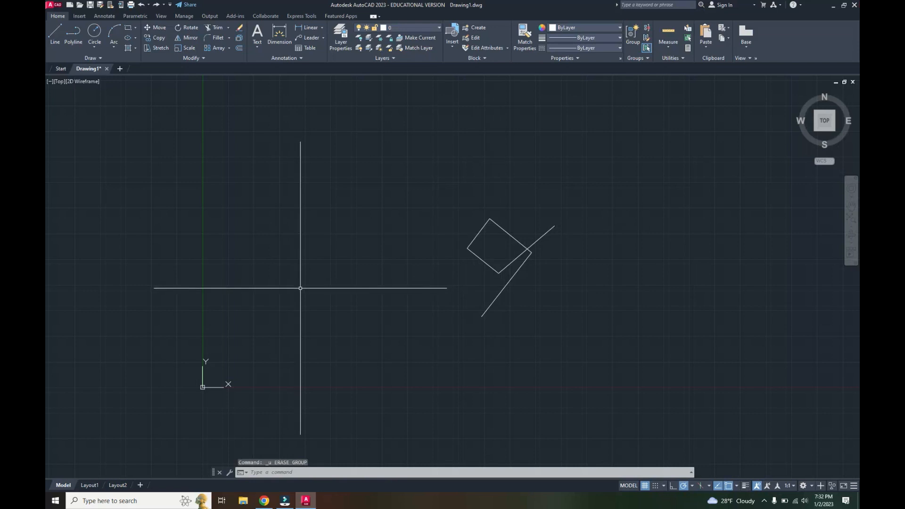
- Undo the last five operations at once, back through the first Line command, and redo one operation
left_click(149, 8)
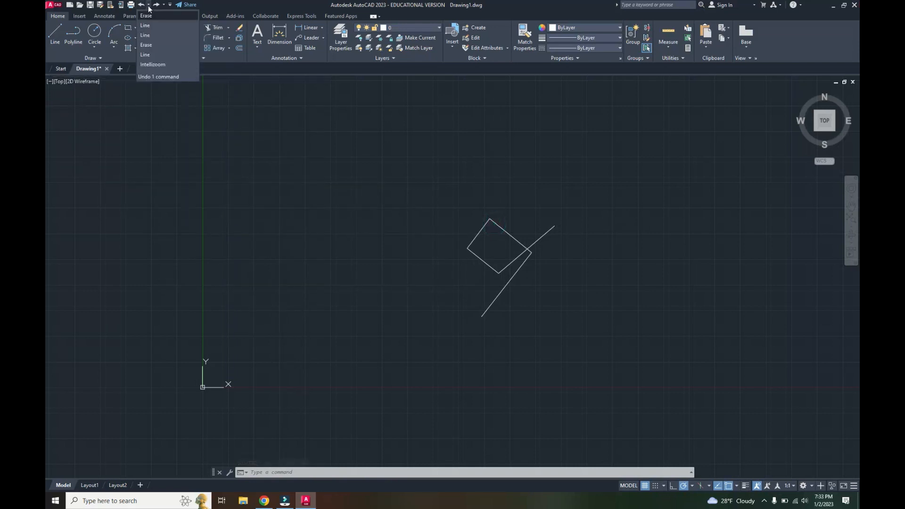
left_click(152, 55)
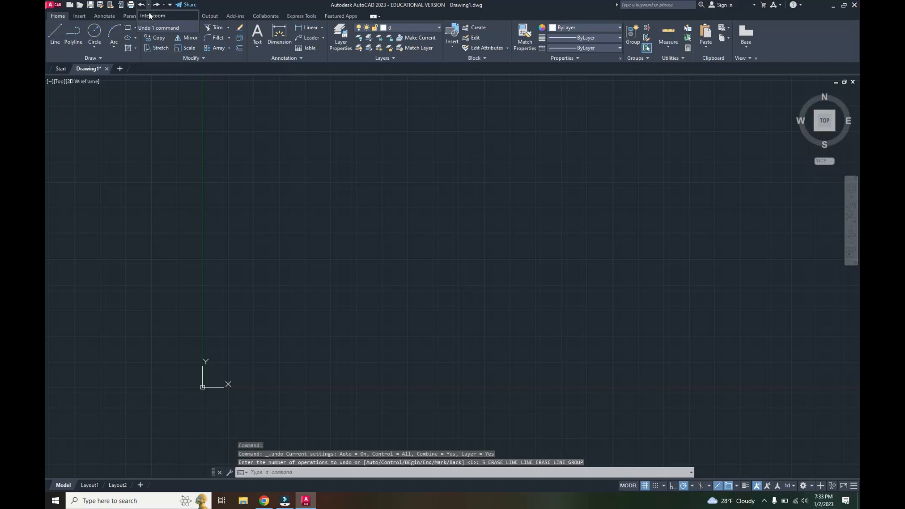
left_click(156, 5)
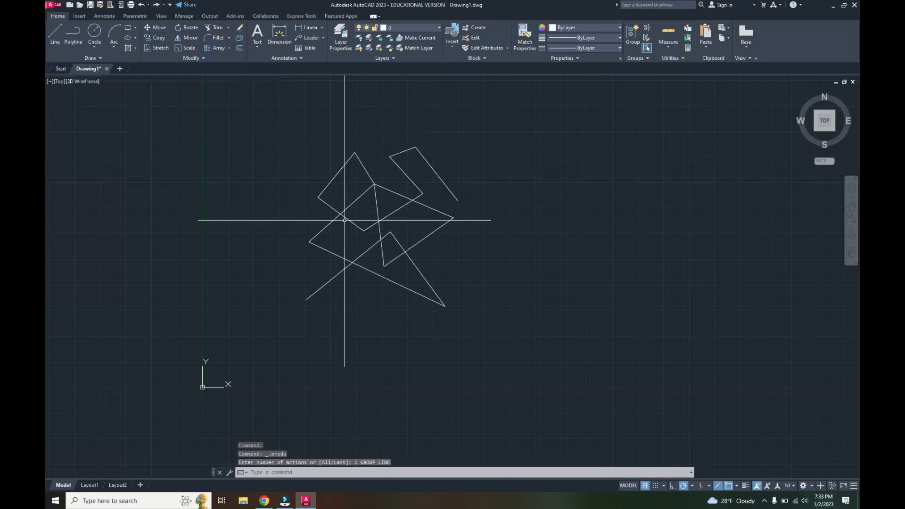
- Erase the whole restored line figure using a crossing selection around it
left_click(480, 325)
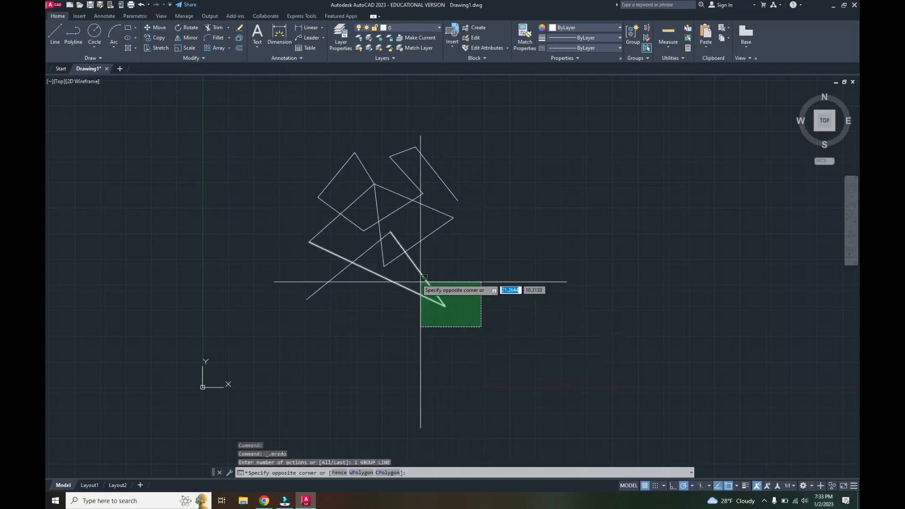
left_click(290, 138)
key("Delete")
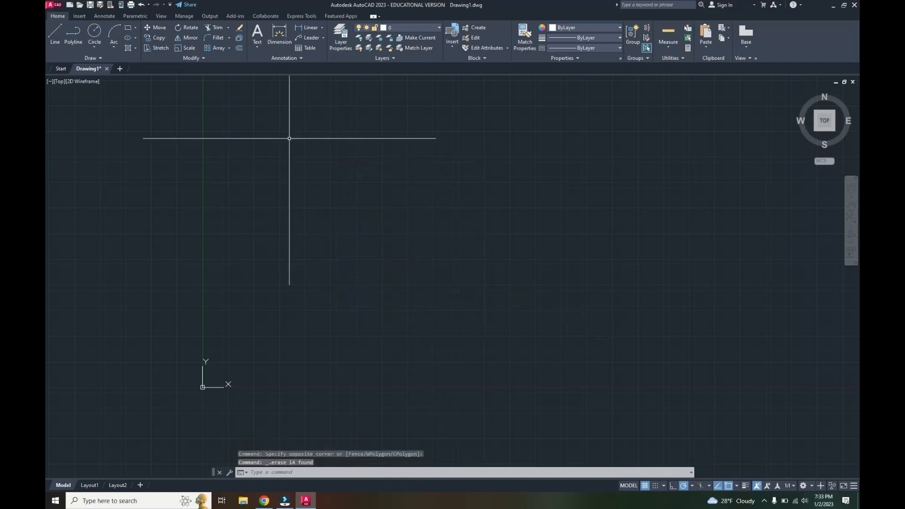
- Undo 10 operations at once with the UNDO command
type("UNDO")
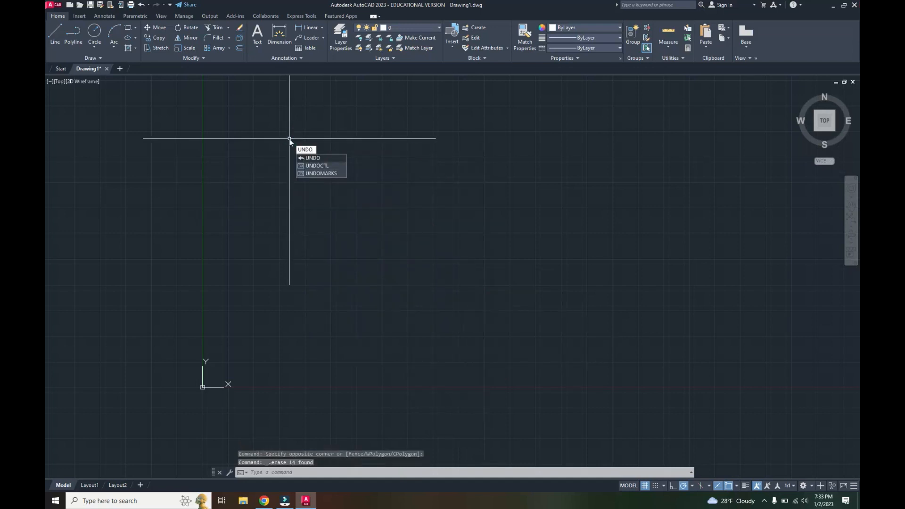
left_click(313, 158)
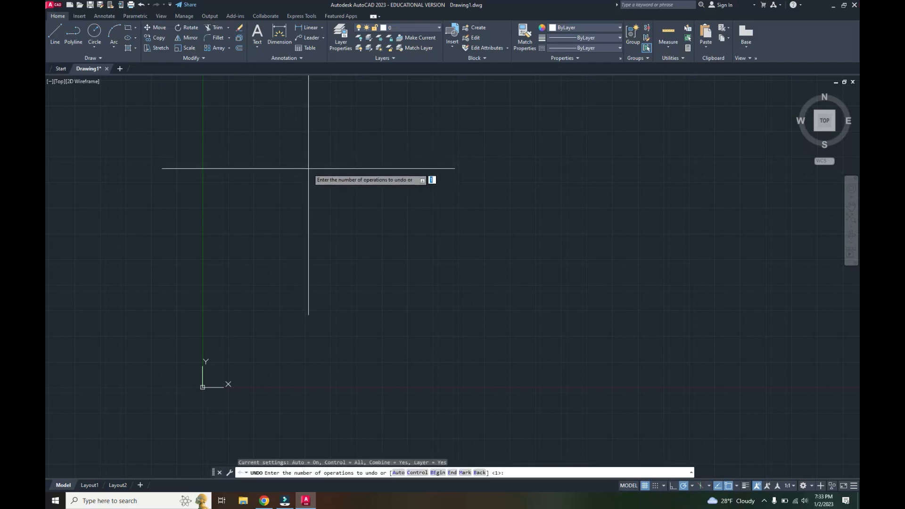
type("10")
key("Return")
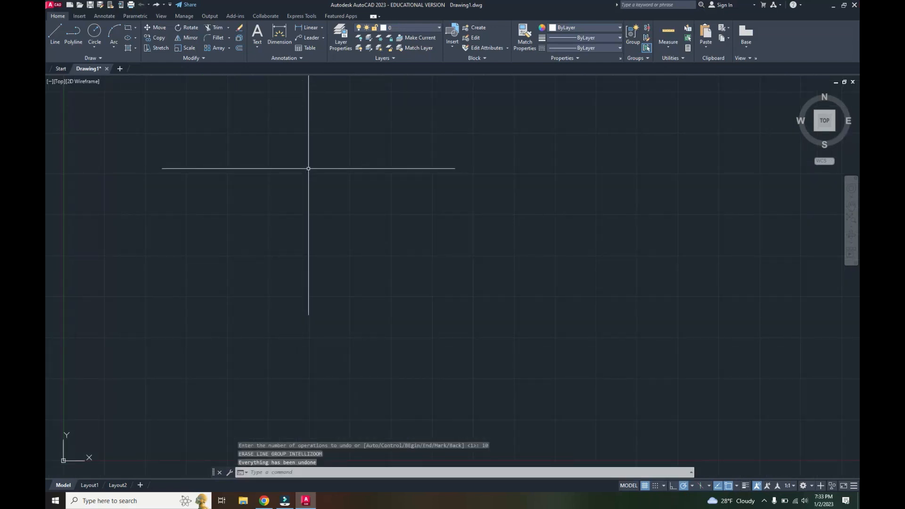
- Try to undo another 20 operations with the UNDO command
type("UNDPO")
key("BackSpace")
key("BackSpace")
type("O")
key("Return")
key("Return")
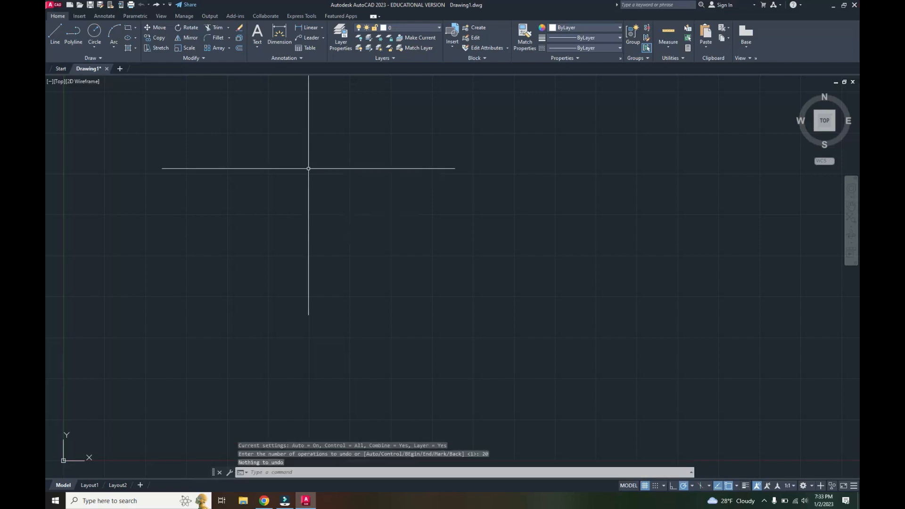
- Draw a freehand circle with a radius of about 15.8 units, up and to the right of the origin
scroll(320, 189, "down", 3)
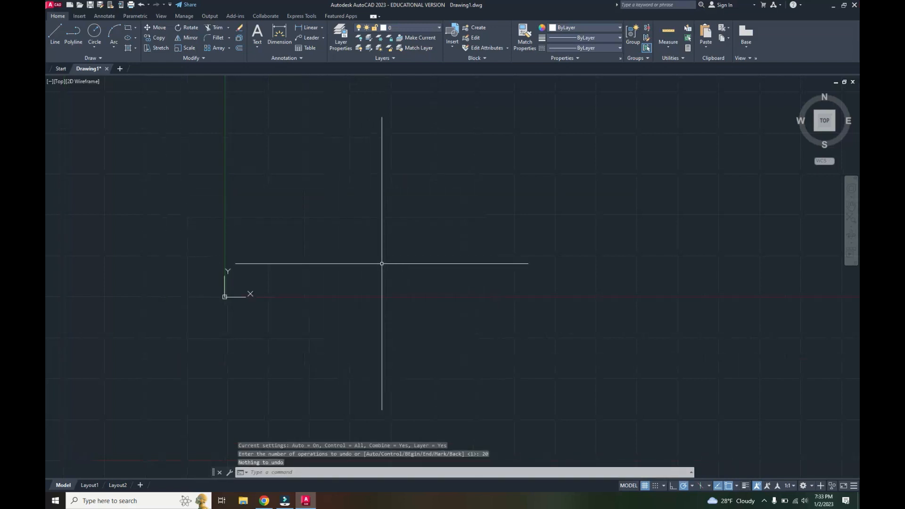
scroll(410, 259, "down", 2)
scroll(401, 261, "up", 2)
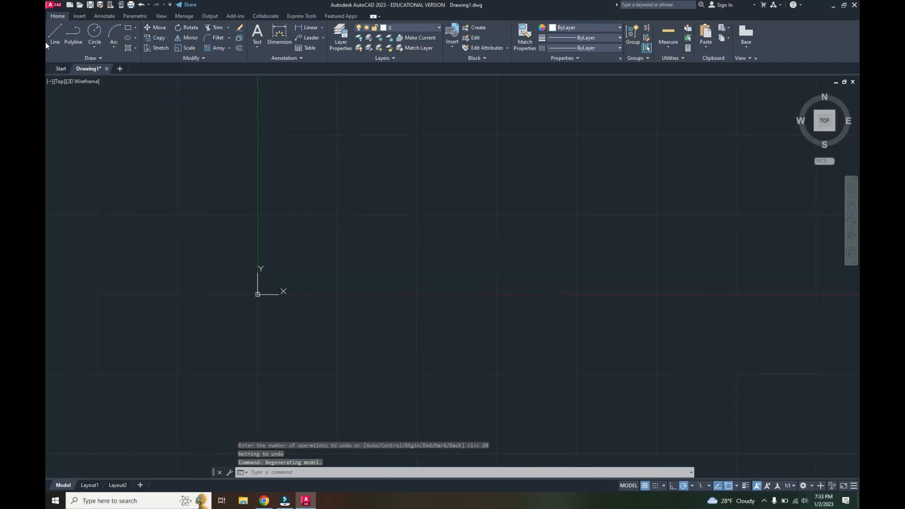
left_click(94, 32)
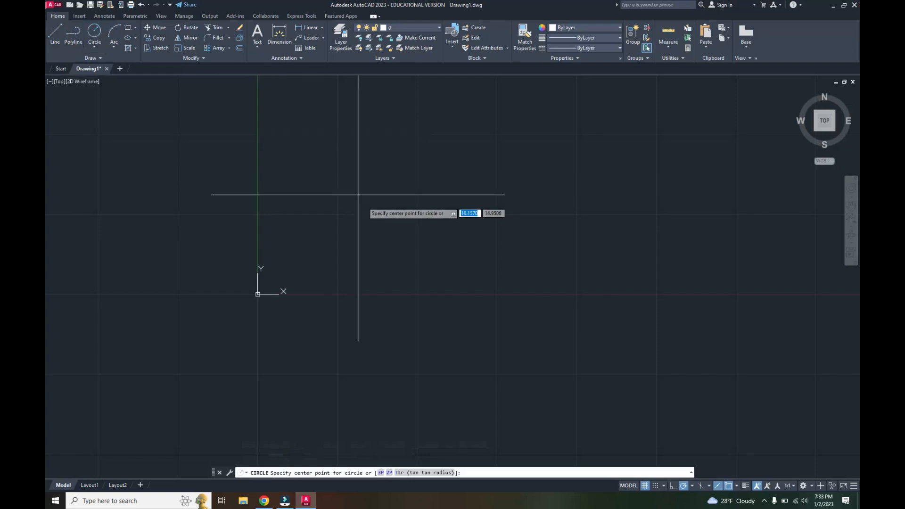
left_click(411, 226)
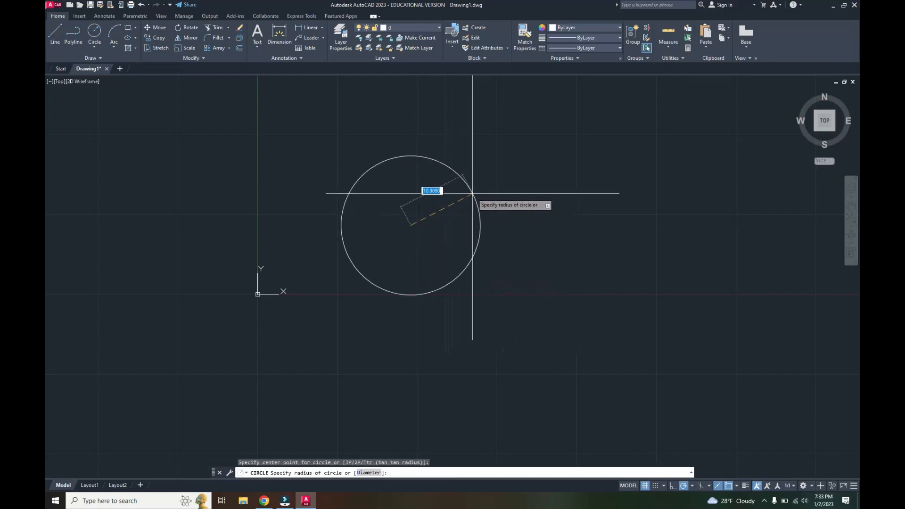
left_click(507, 198)
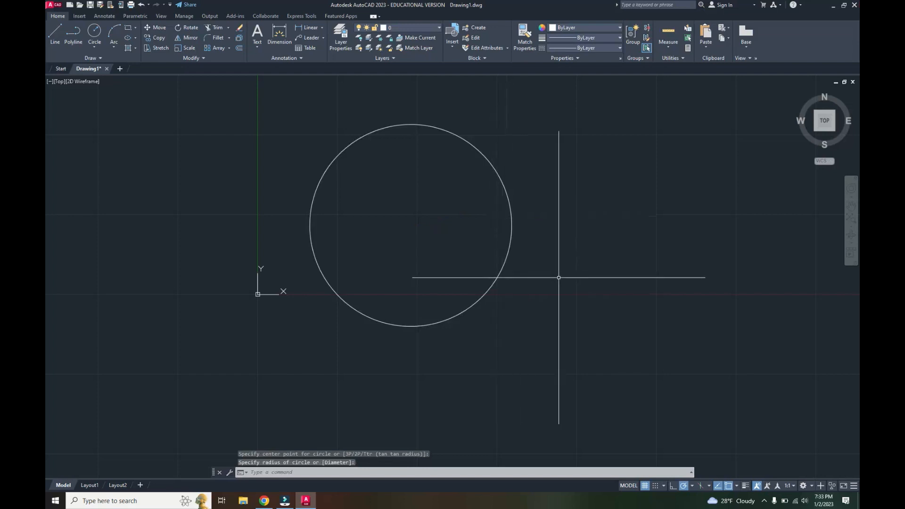
- Draw a second circle with a radius of about 19.3 units, overlapping the right side of the first
left_click(100, 35)
left_click(558, 231)
left_click(453, 166)
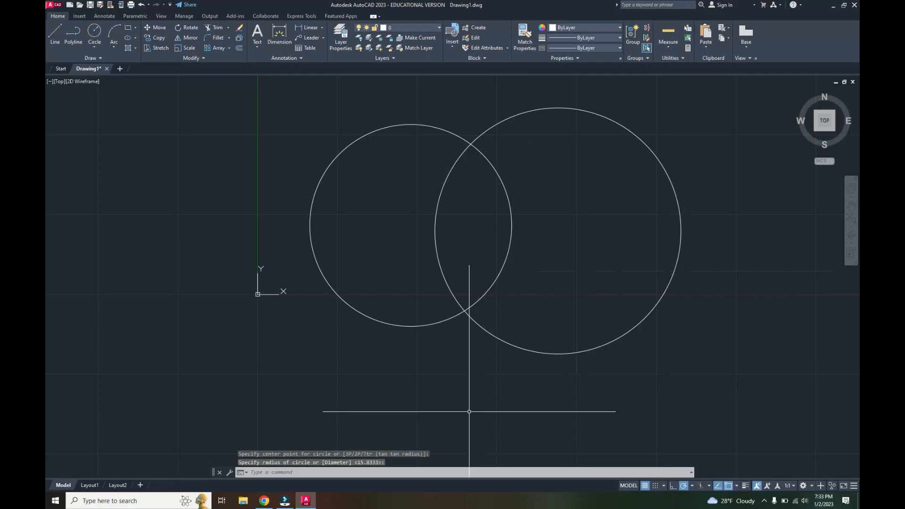
- Draw a third, larger freehand circle centred below the first, overlapping both existing circles
left_click(94, 31)
left_click(396, 388)
scroll(523, 296, "down", 4)
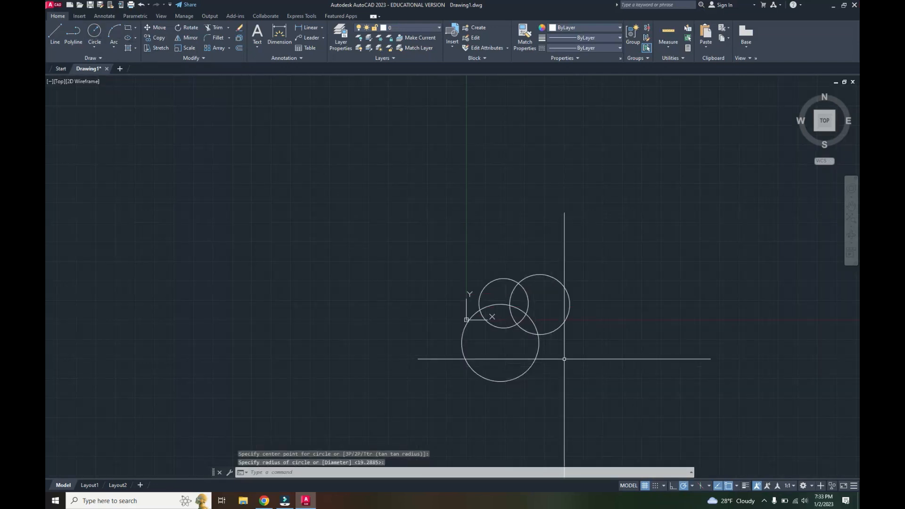
scroll(561, 358, "up", 4)
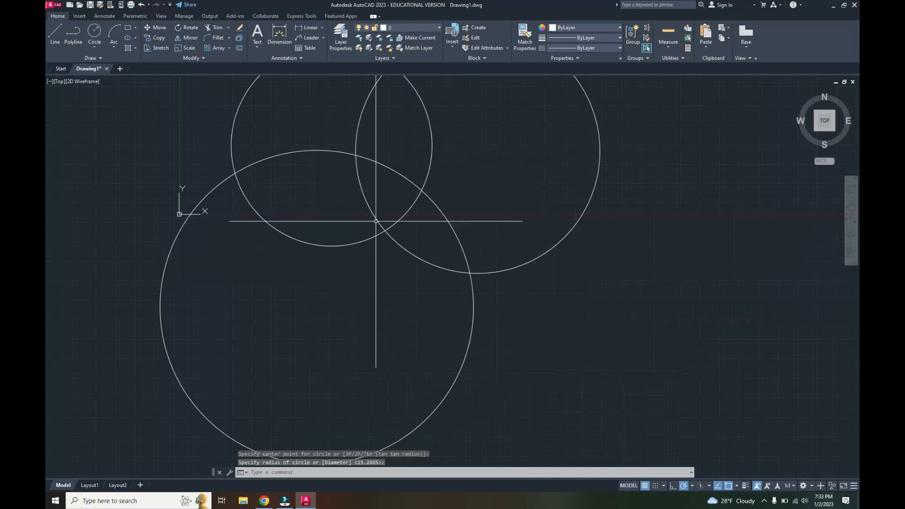
scroll(472, 265, "down", 6)
left_click(472, 266)
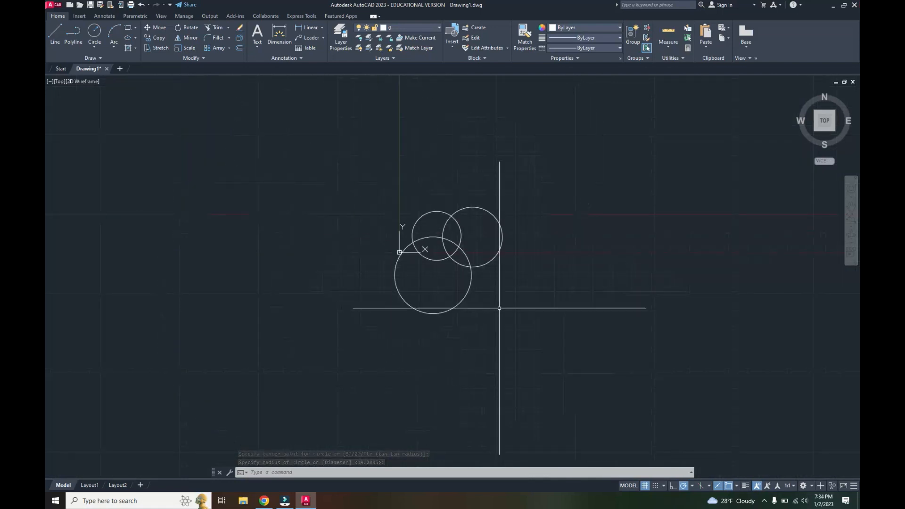
- Draw a large circle with a radius of about 71.6 units to the right of the three existing circles
type("c")
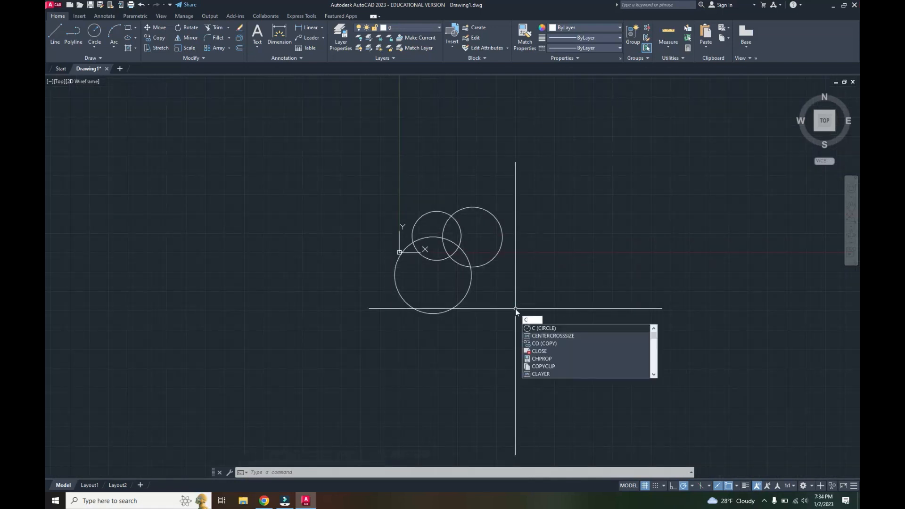
type("ircle")
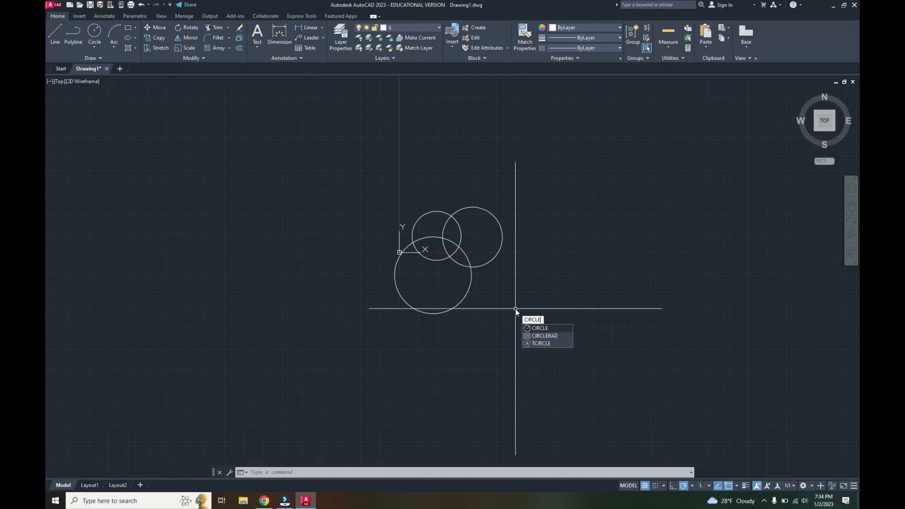
key("Return")
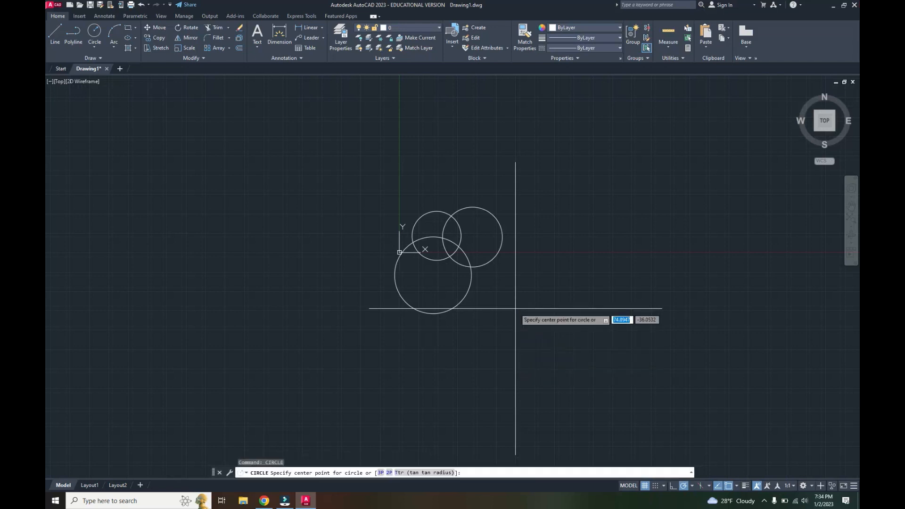
left_click(598, 307)
left_click(623, 198)
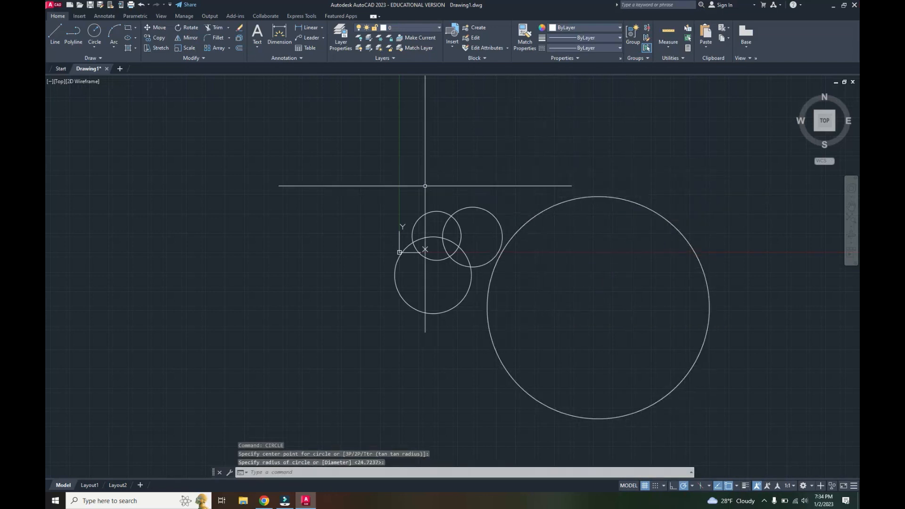
- Draw a circle with a radius of about 57.8 units left of the origin and an overlapping one of about 98.6 units above it
key("Return")
left_click(257, 271)
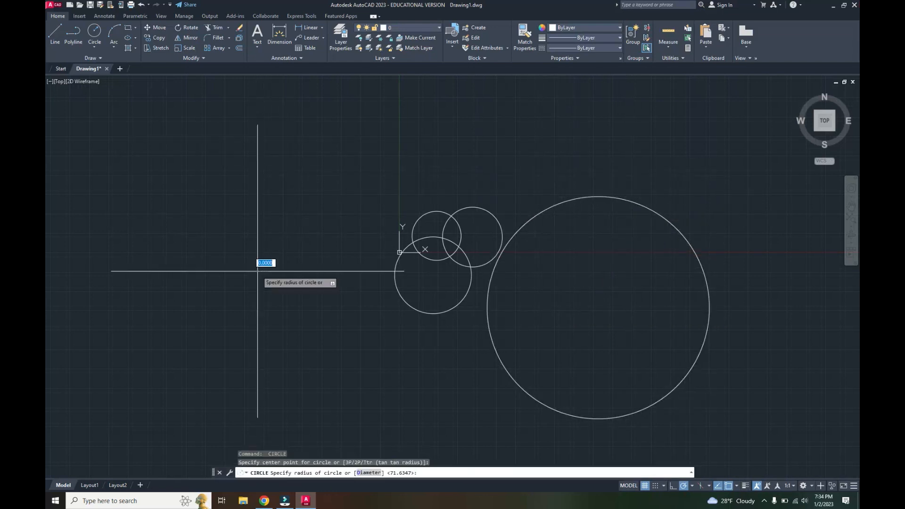
left_click(268, 182)
key("Return")
left_click(361, 172)
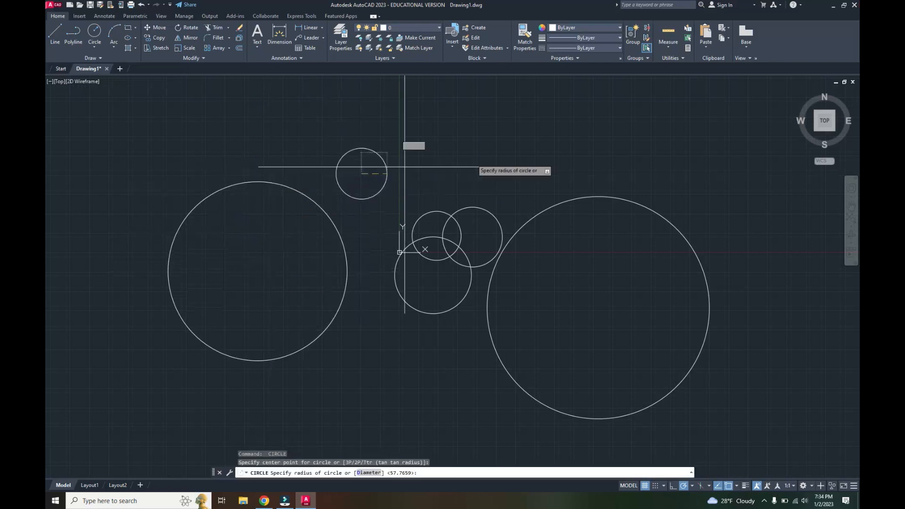
left_click(513, 150)
key("Return")
scroll(464, 281, "down", 3)
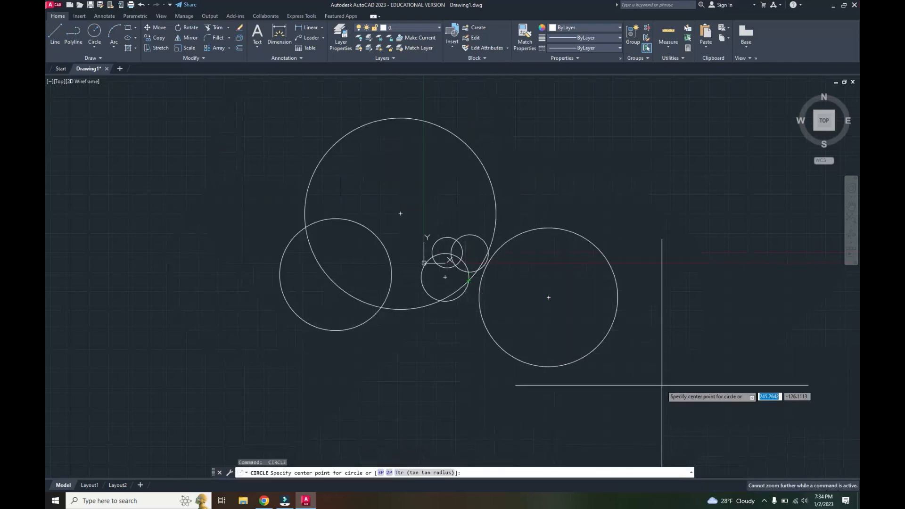
left_click(663, 386)
key("Escape")
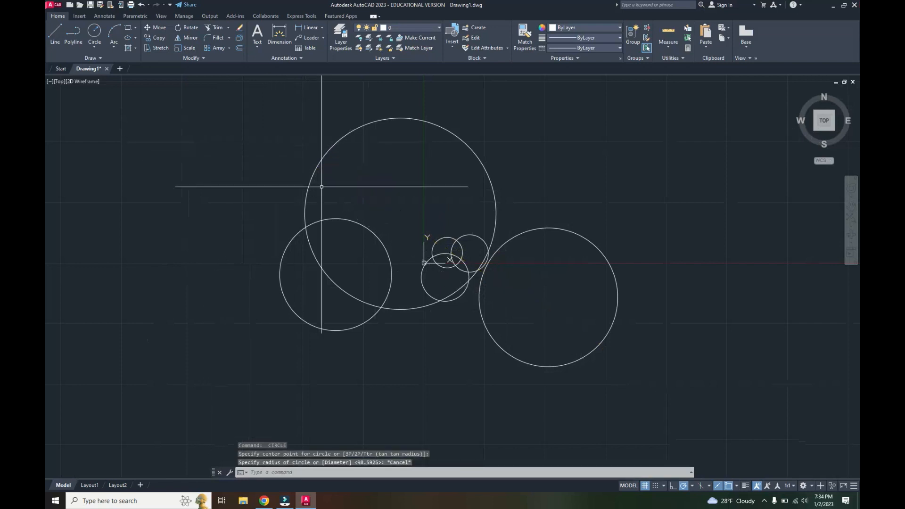
- Select all the circles with a crossing window and erase them
left_click(632, 384)
left_click(224, 152)
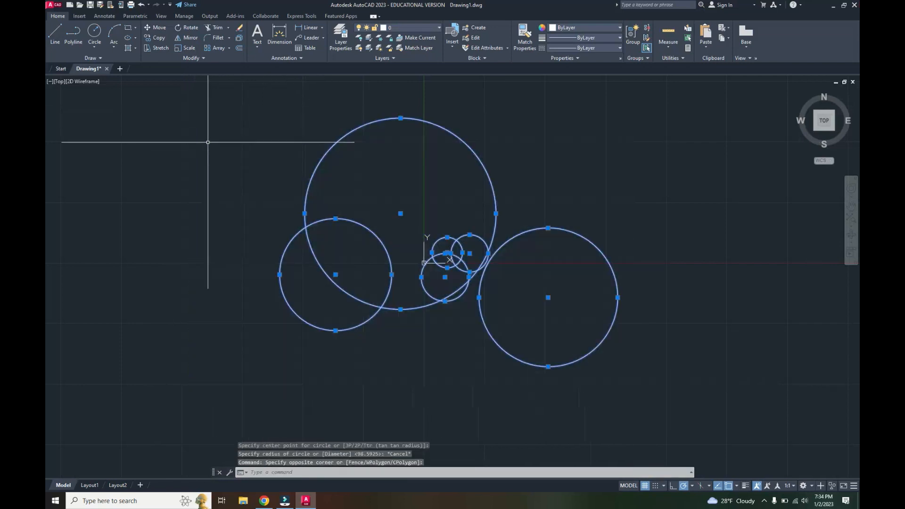
key("Delete")
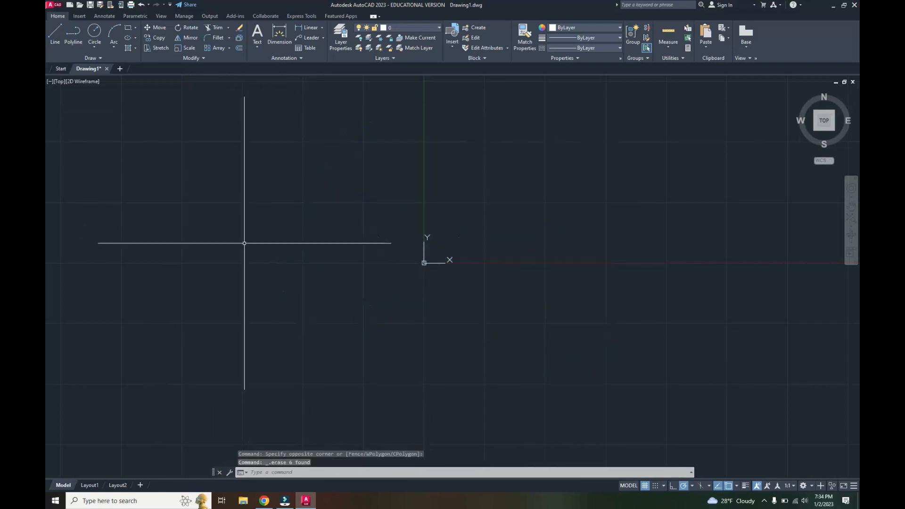
- Draw a circle to the left of the origin using the Diameter option with a diameter of 20
left_click(94, 49)
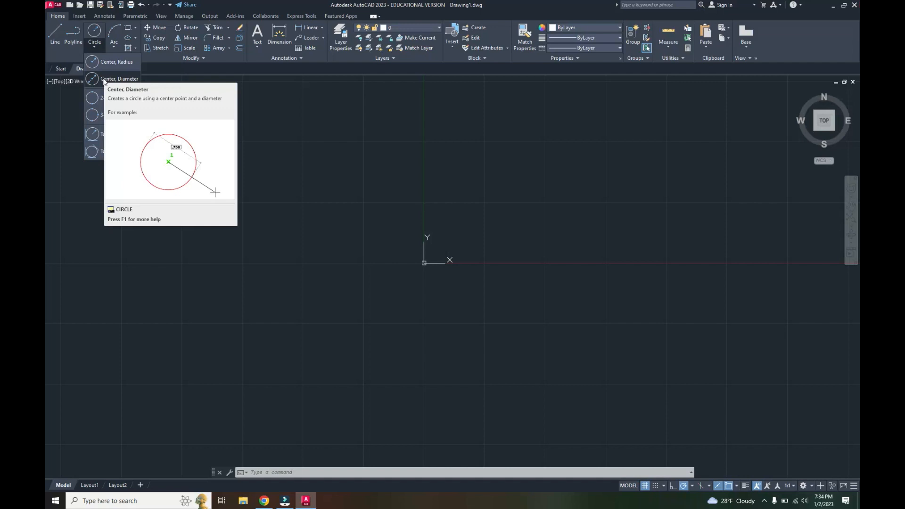
left_click(291, 228)
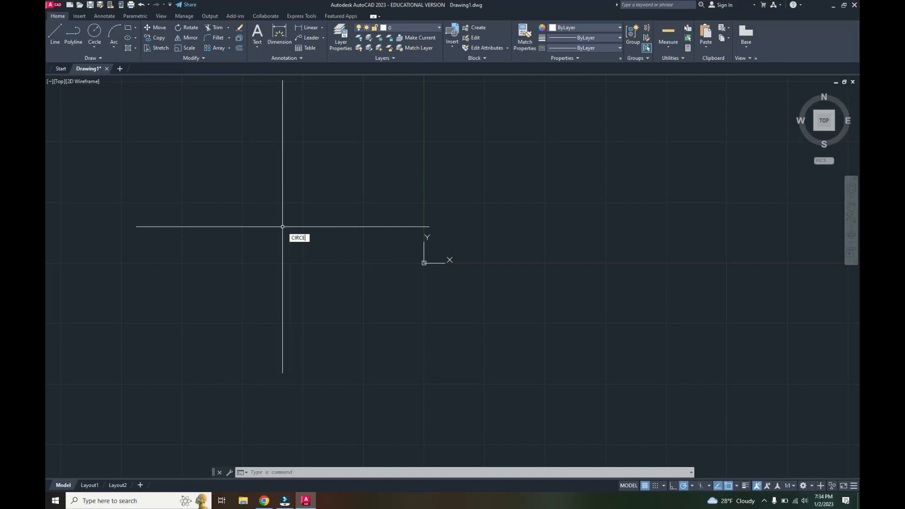
key("Return")
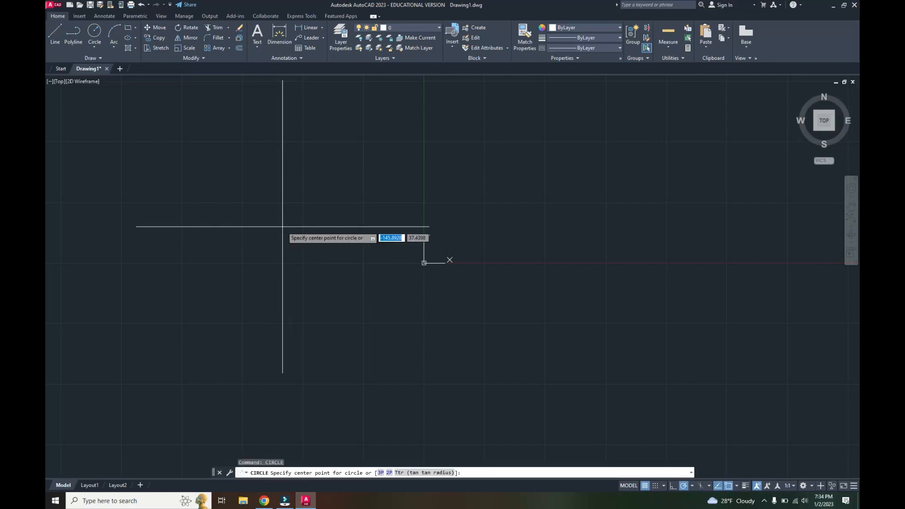
left_click(277, 277)
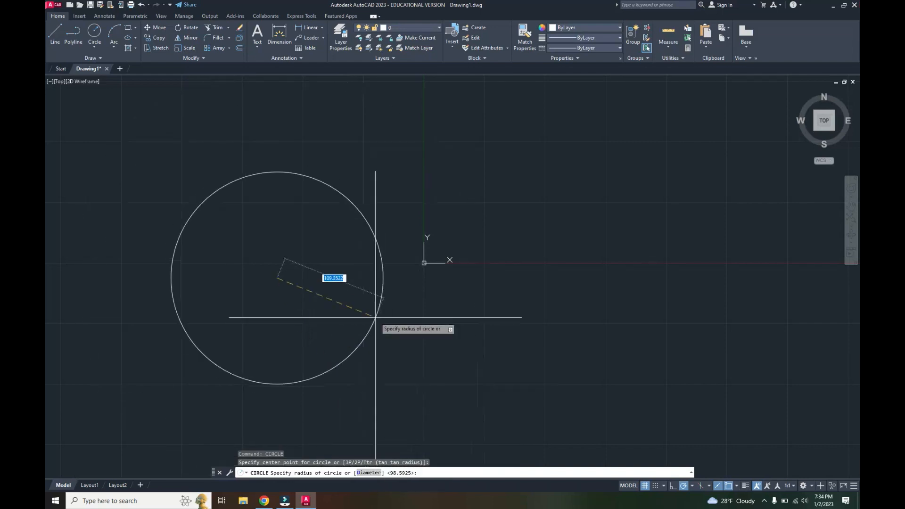
type("D")
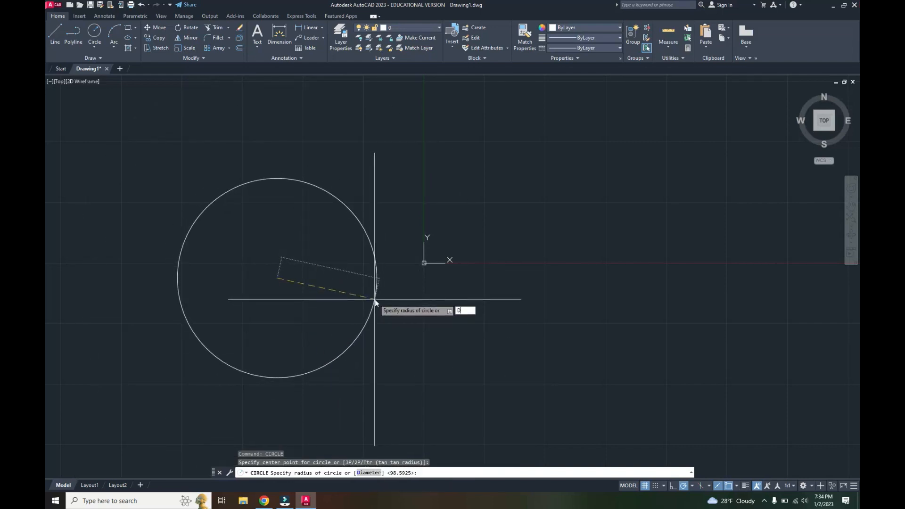
key("Return")
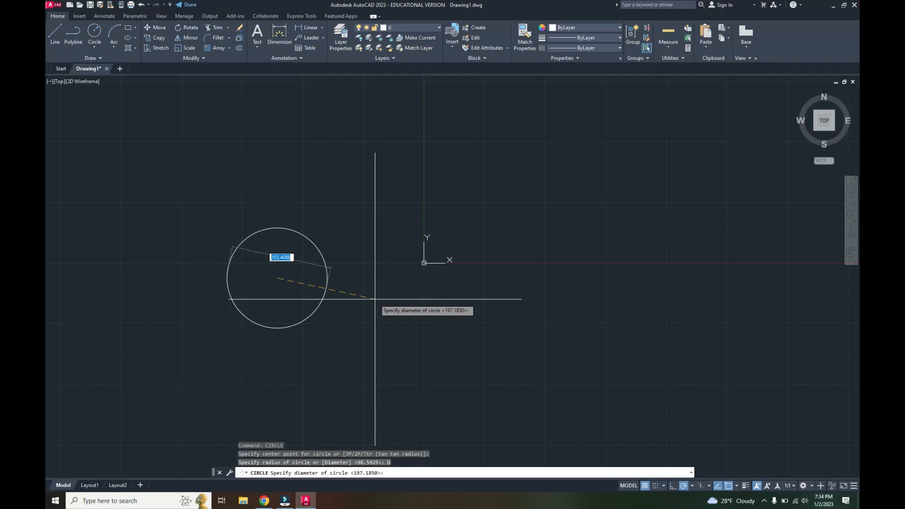
key("Return")
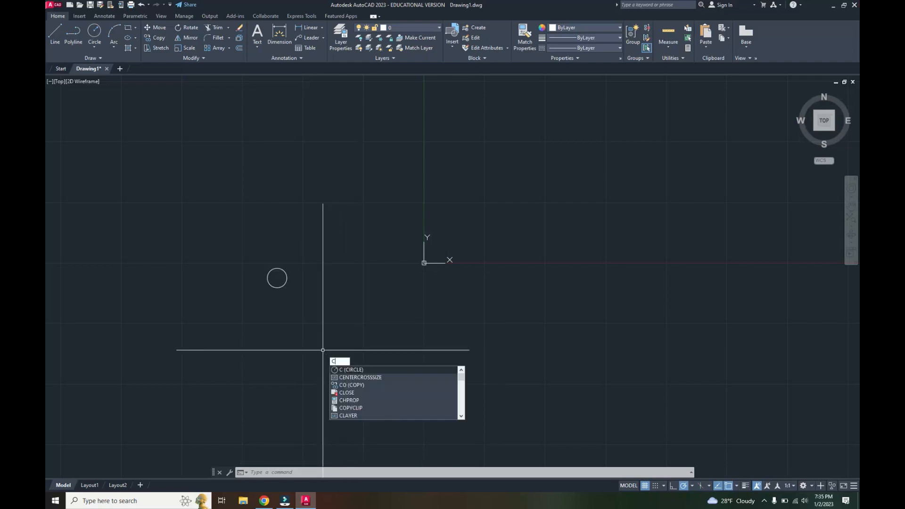
- Draw a second circle with a diameter of 40 between the small circle and the origin, slightly lower, using the Diameter option
key("Return")
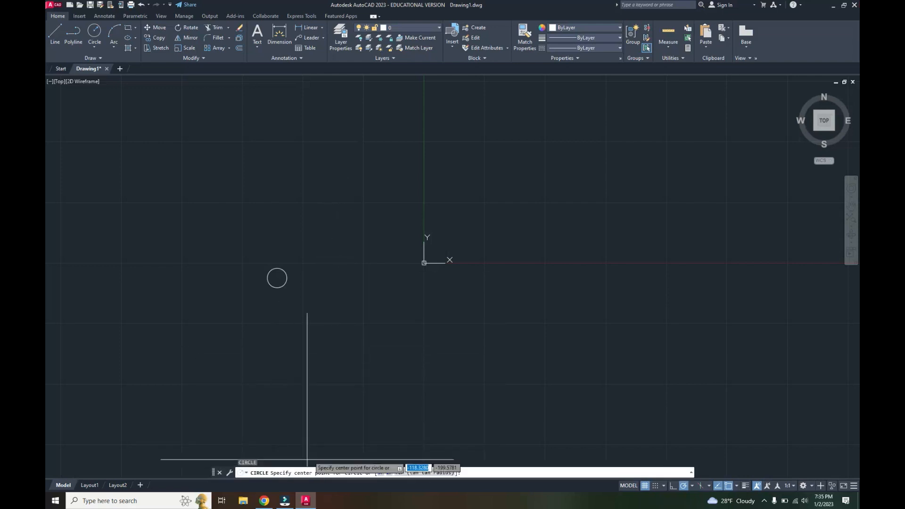
left_click(361, 301)
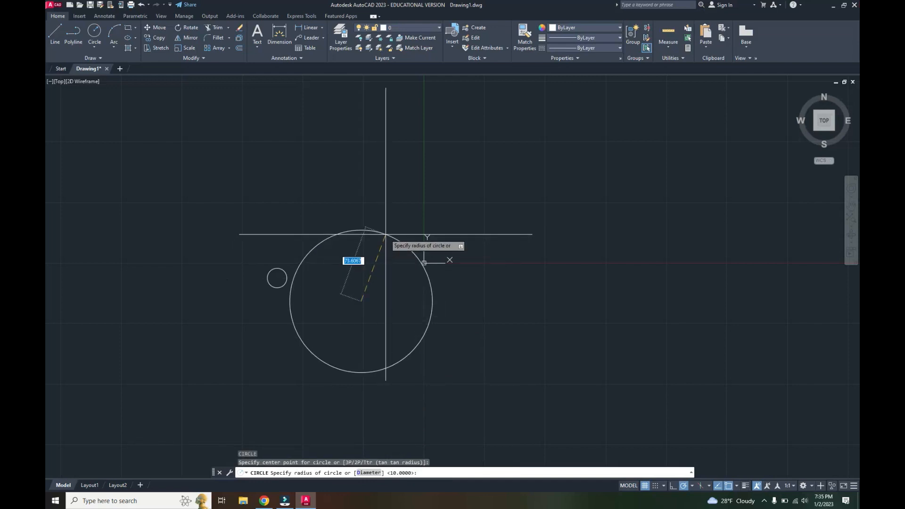
key("Return")
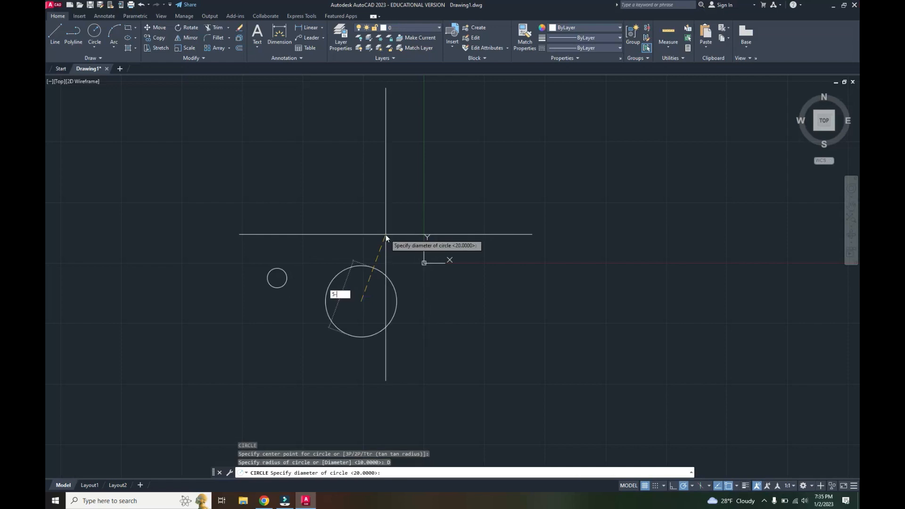
type("40")
key("Return")
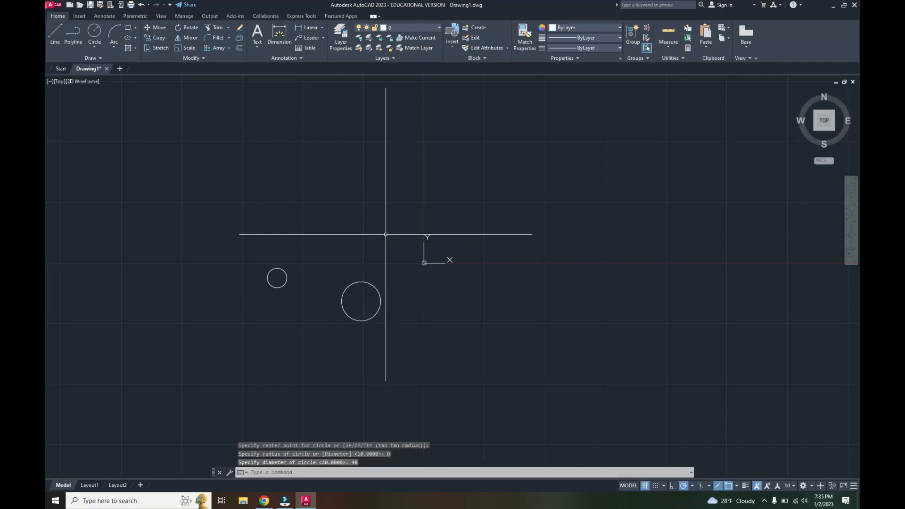
- Move the larger circle by its centre grip to just beside the small circle and clear the selection
left_click(376, 291)
left_click(361, 302)
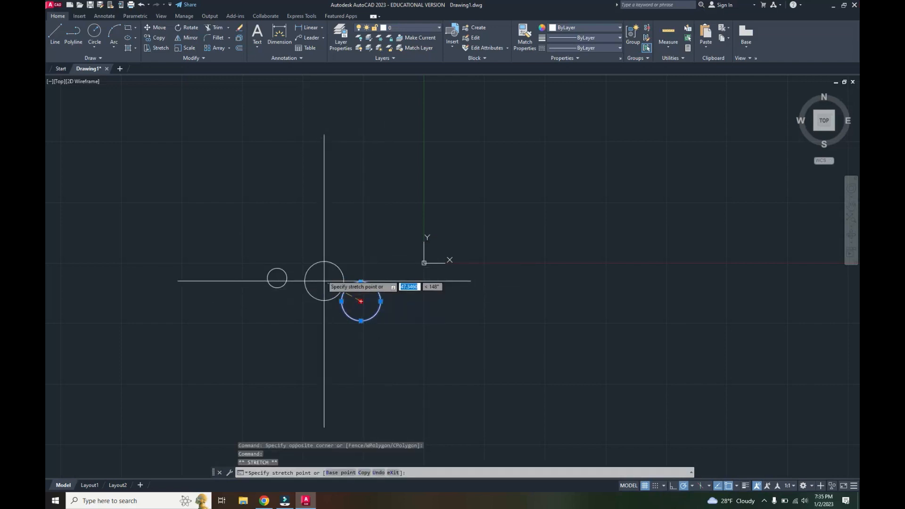
left_click(312, 279)
key("Escape")
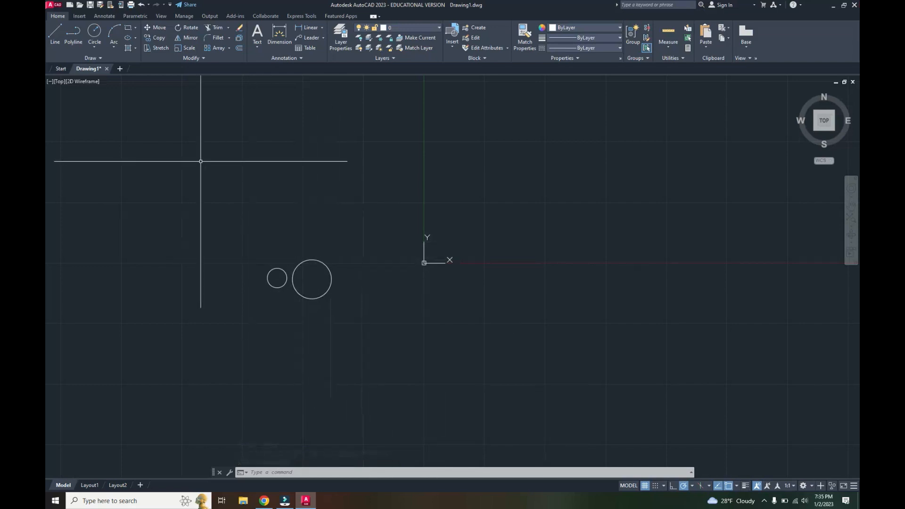
- Draw a large freehand rectangle to the right of the origin, crossing the X axis, and select it with a crossing window
left_click(129, 29)
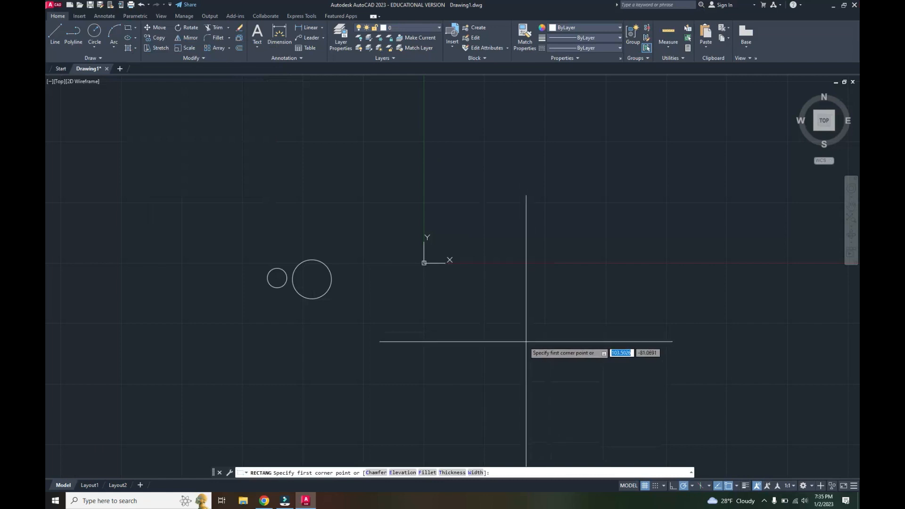
left_click(477, 340)
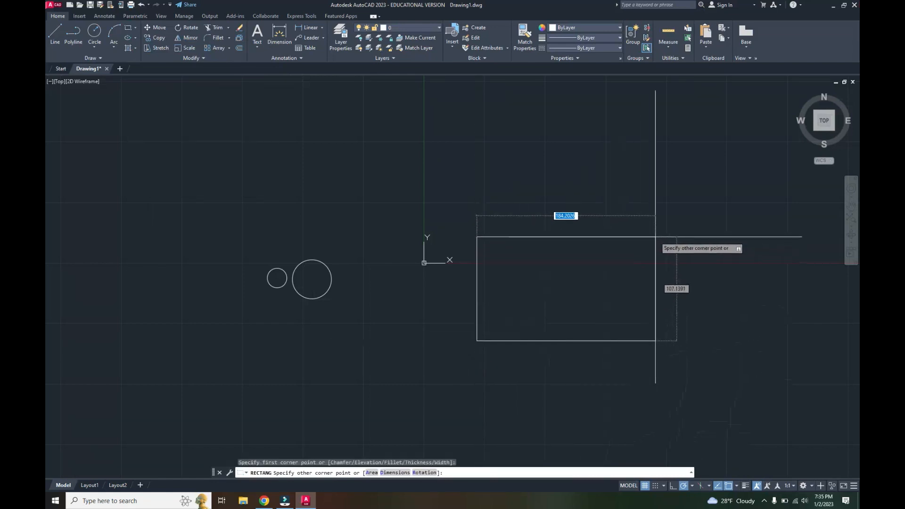
left_click(669, 222)
left_click(729, 352)
left_click(587, 217)
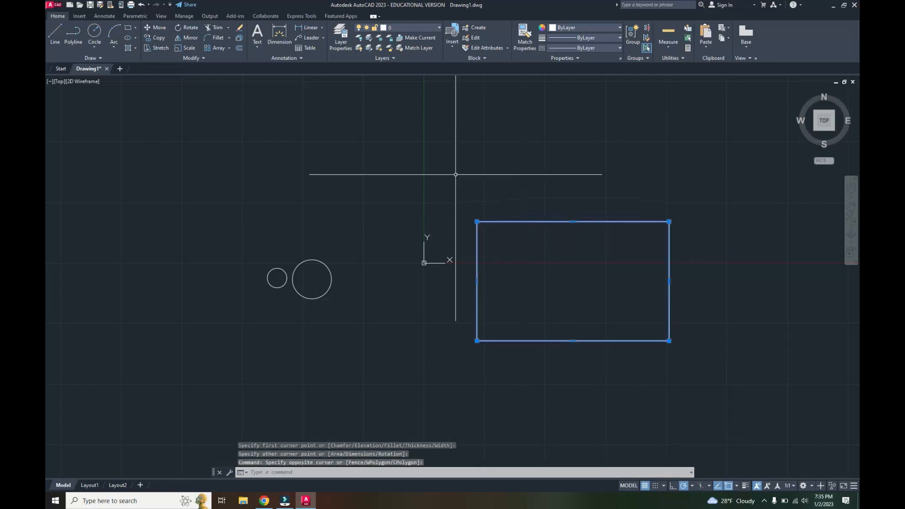
- Draw two smaller freehand rectangles, one above the large rectangle and one overlapping its upper-right corner
key("space")
left_click(467, 181)
left_click(589, 109)
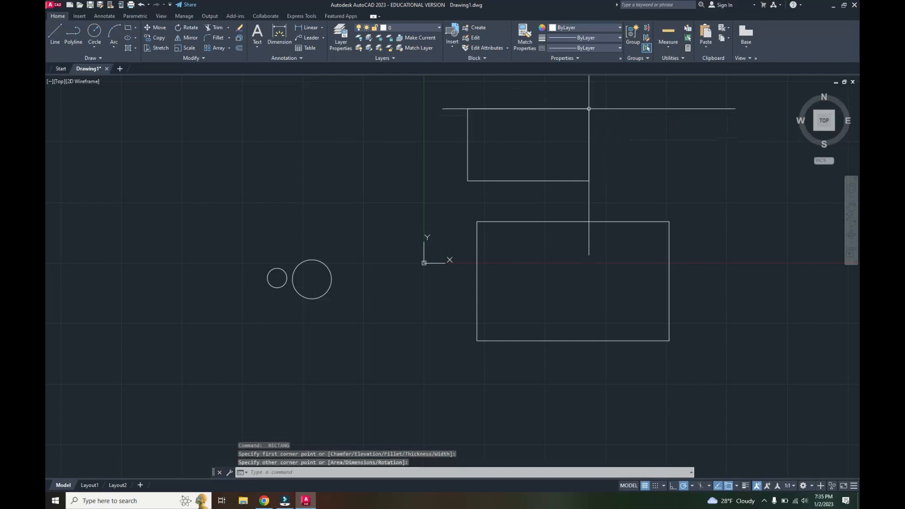
key("space")
left_click(736, 224)
left_click(644, 155)
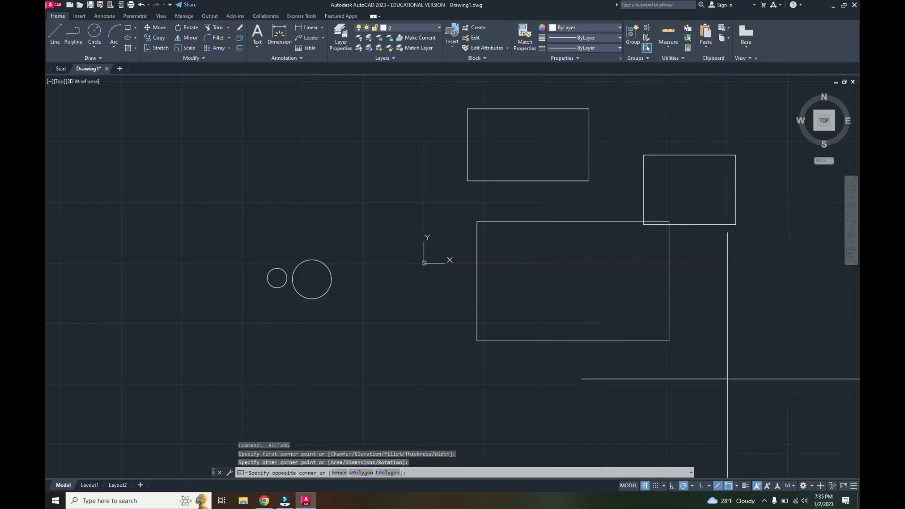
- Select the three rectangles with a crossing window and erase them, keeping the two circles
key("space")
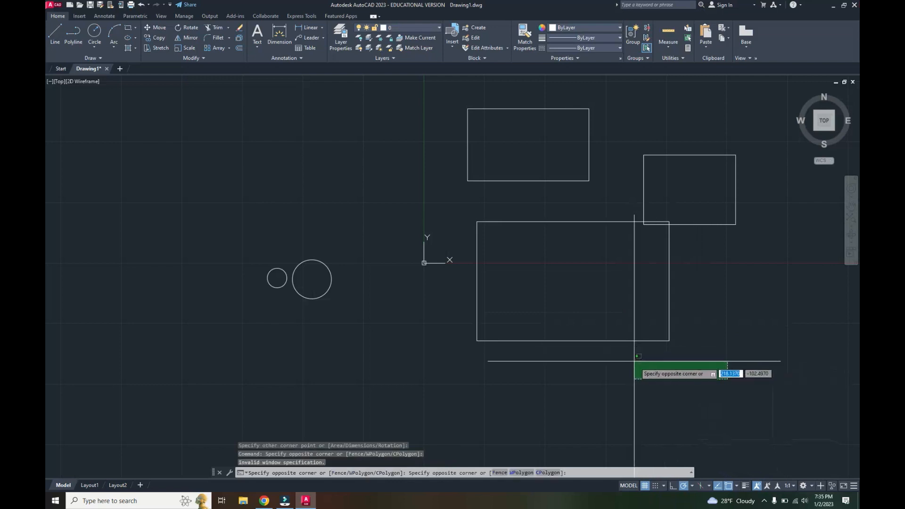
key("Escape")
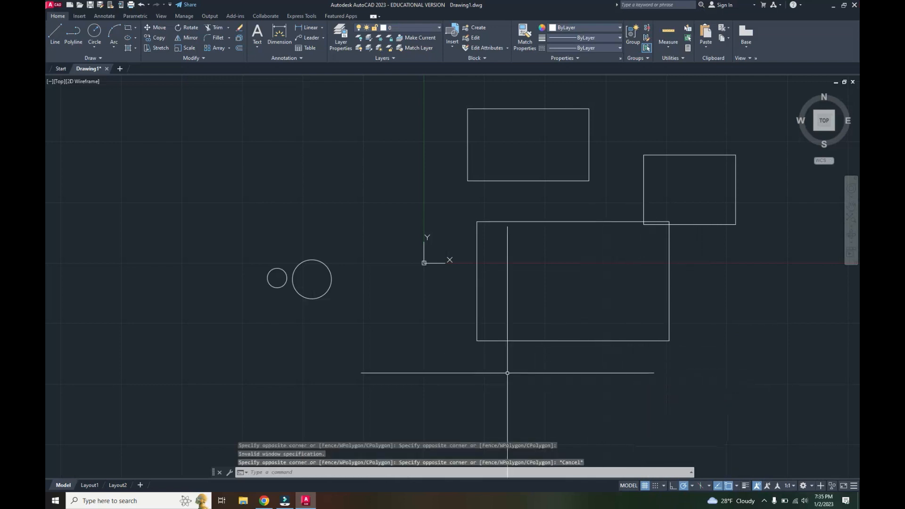
scroll(579, 378, "down", 1)
left_click(703, 389)
left_click(504, 188)
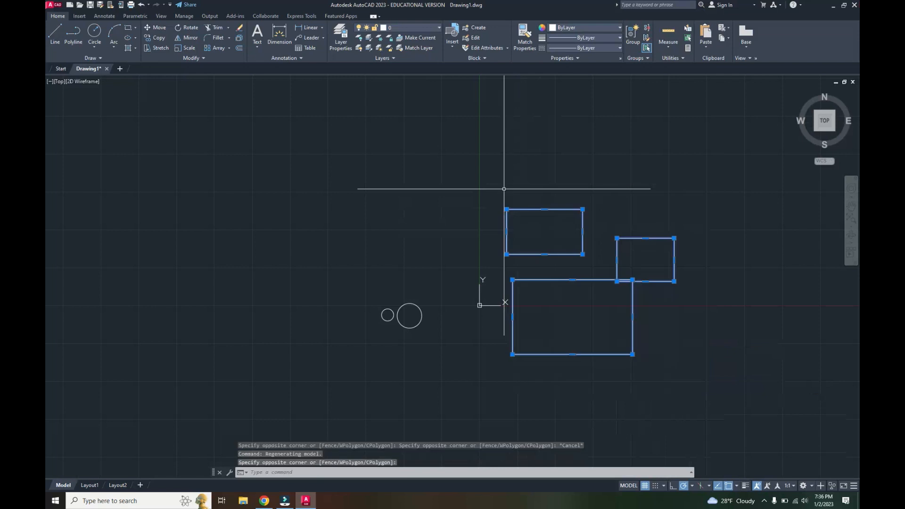
key("Delete")
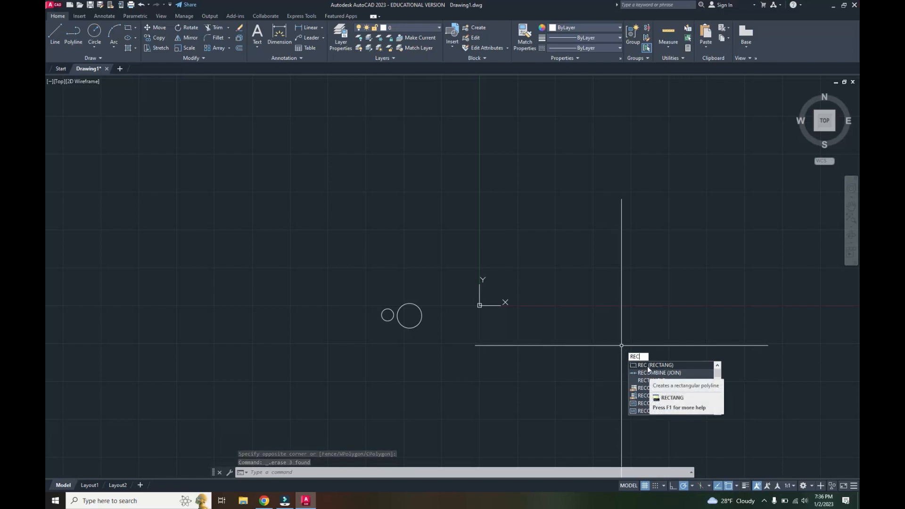
- Draw a 100 by 50 rectangle above the X axis, to the right of the origin
left_click(653, 365)
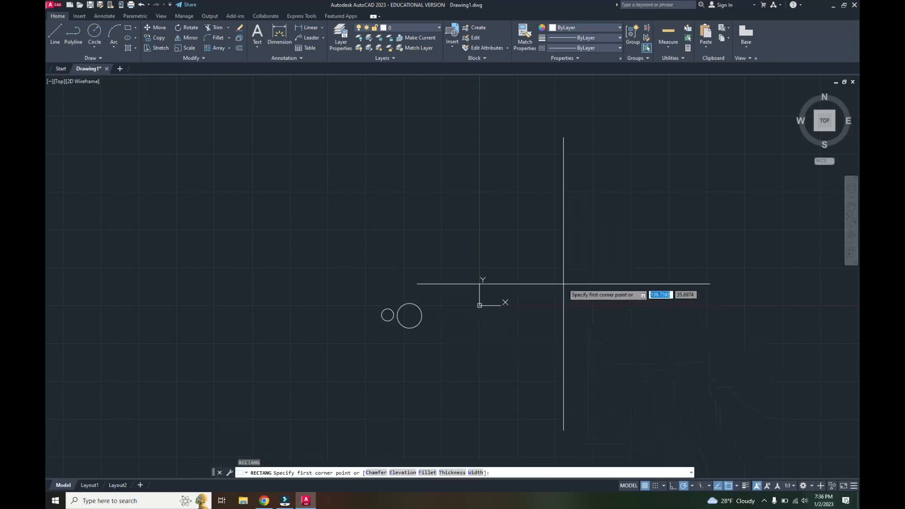
left_click(559, 266)
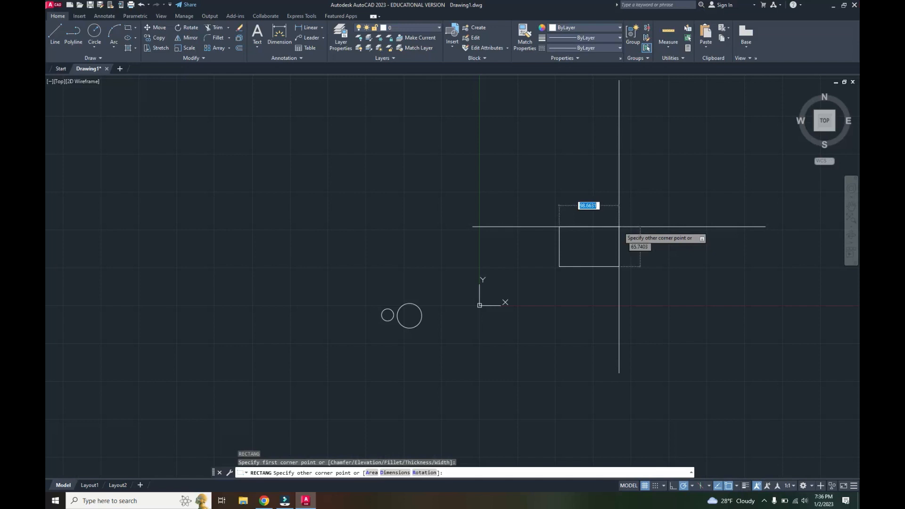
key("Tab")
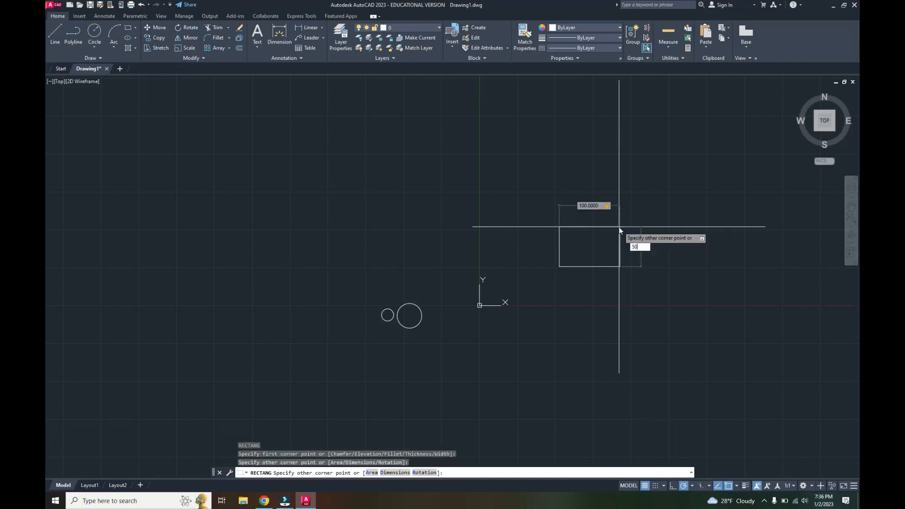
key("Return")
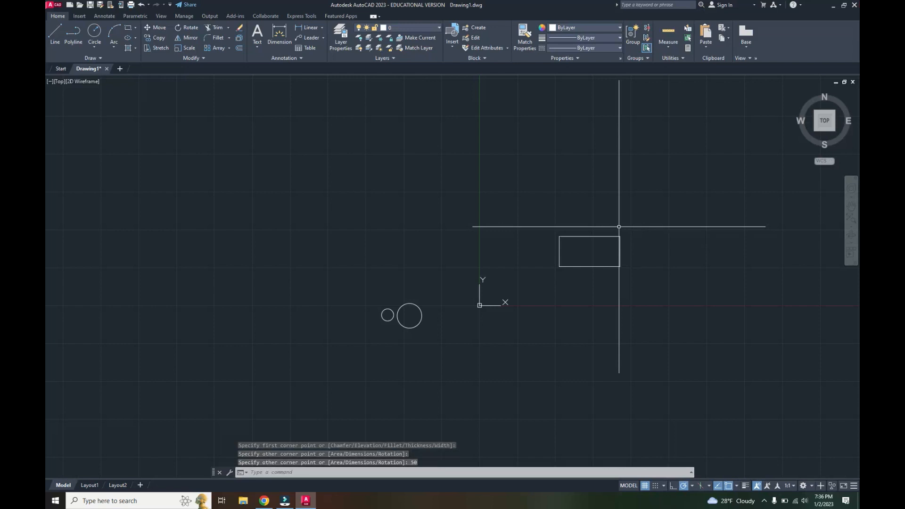
scroll(594, 238, "up", 4)
scroll(608, 252, "up", 1)
mouse_move(608, 253)
middle_mouse_down()
mouse_move(500, 229)
mouse_move(496, 186)
middle_mouse_up()
scroll(494, 189, "down", 8)
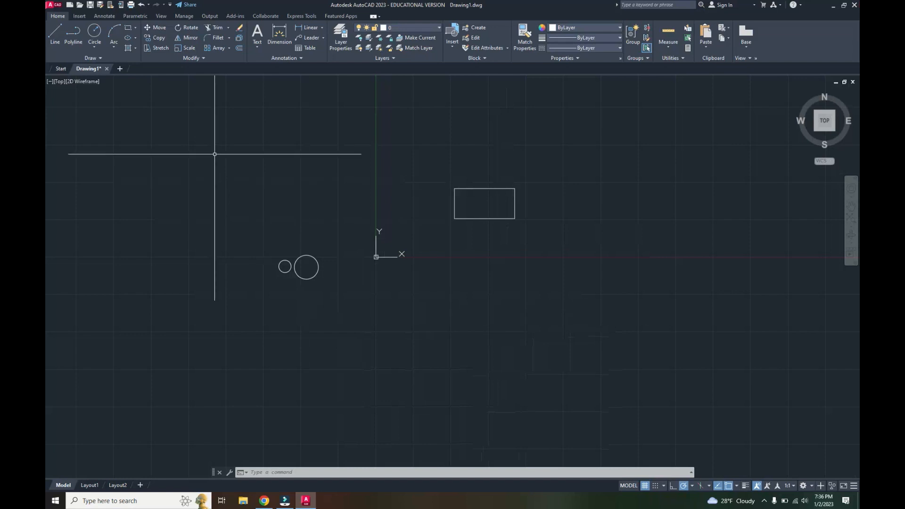
- Draw three freehand circles: one about 133 in radius crossing the rectangle's left part, and two smaller overlapping ones to the rectangle's right
left_click(99, 39)
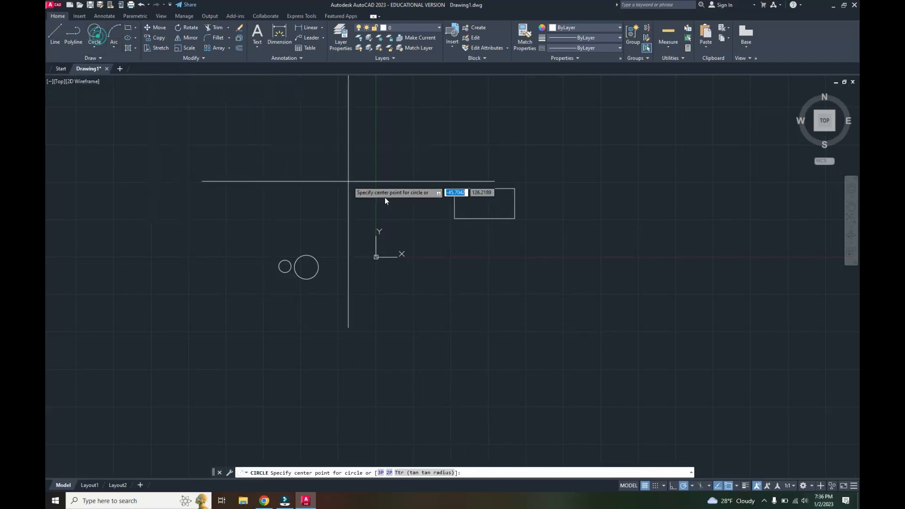
left_click(425, 211)
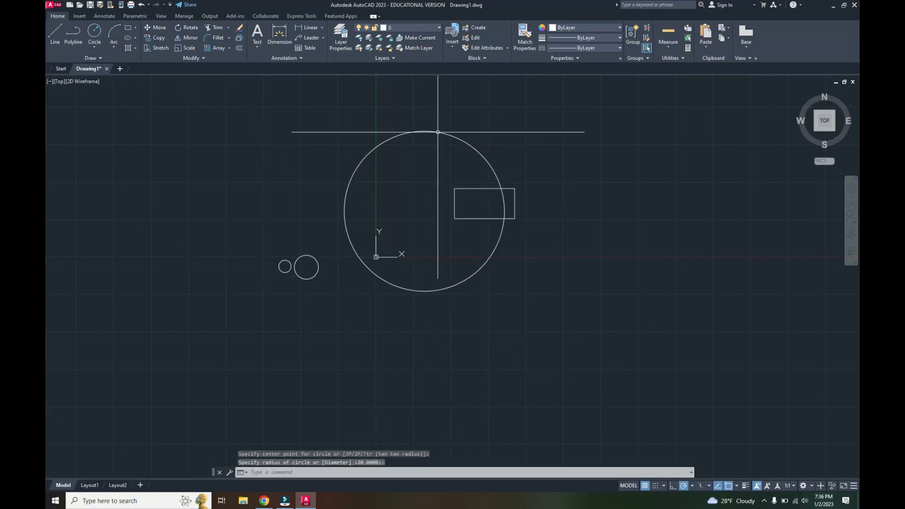
key("space")
left_click(585, 239)
left_click(602, 185)
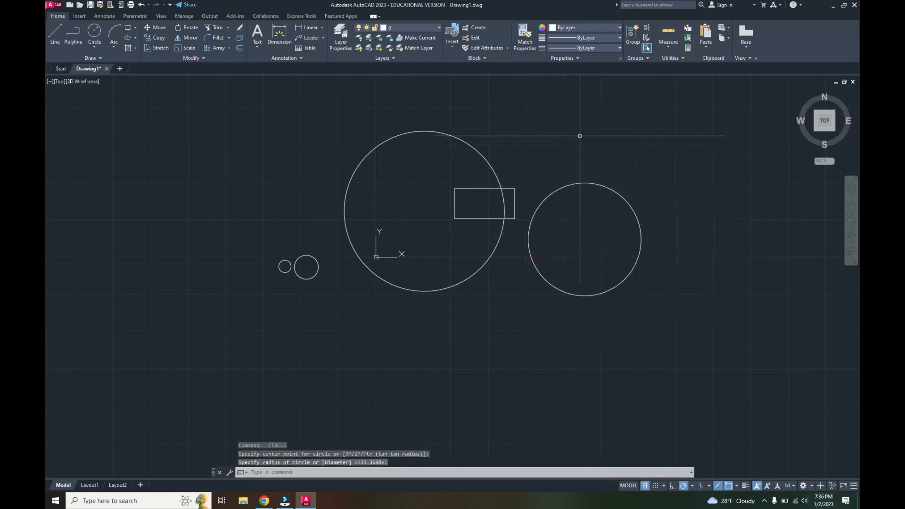
key("space")
left_click(590, 151)
left_click(549, 113)
- Draw two larger freehand circles below, one overlapping the lower-right circle and one enclosing the two small circles with its rim through the first circle's centre
key("space")
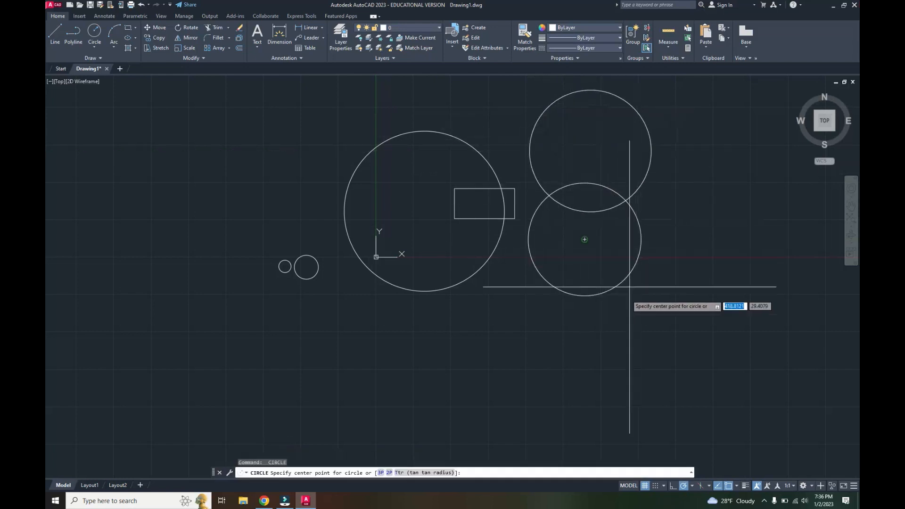
left_click(537, 344)
left_click(420, 281)
key("space")
left_click(330, 326)
left_click(424, 211)
key("space")
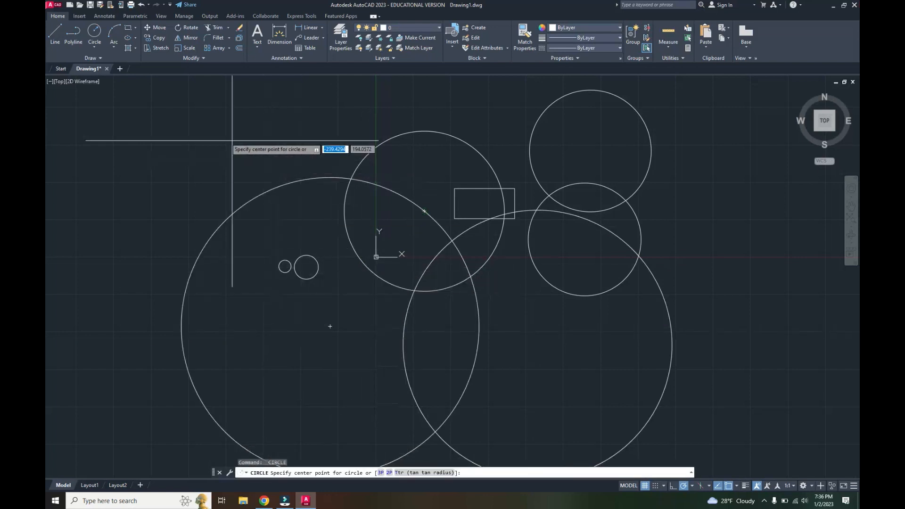
- Fill the large left circle outside the upper circle, most of the upper-right circle and the lower part of the circle beneath it with Solid hatch
scroll(158, 132, "down", 2)
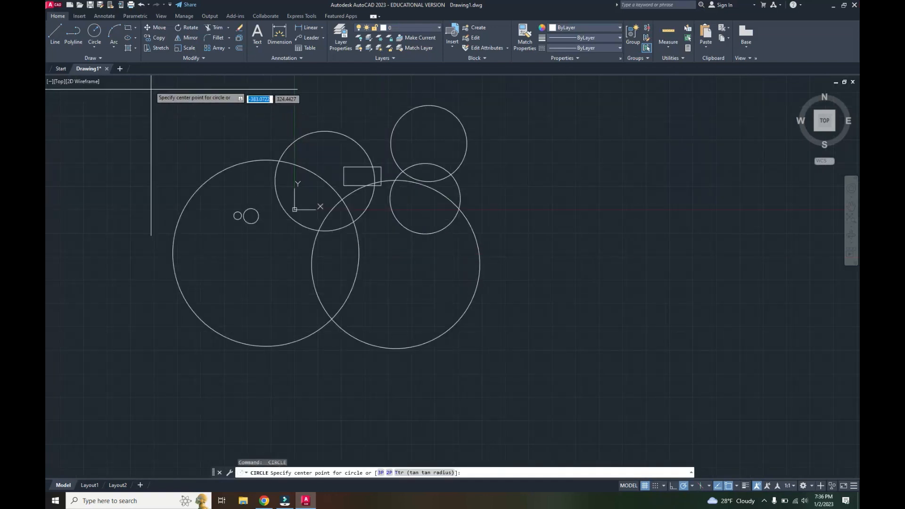
left_click(136, 51)
left_click(136, 50)
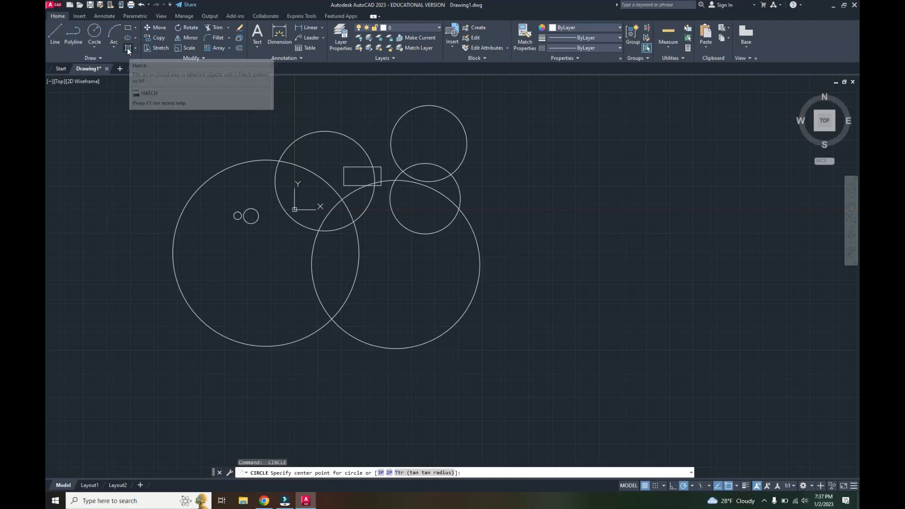
left_click(127, 49)
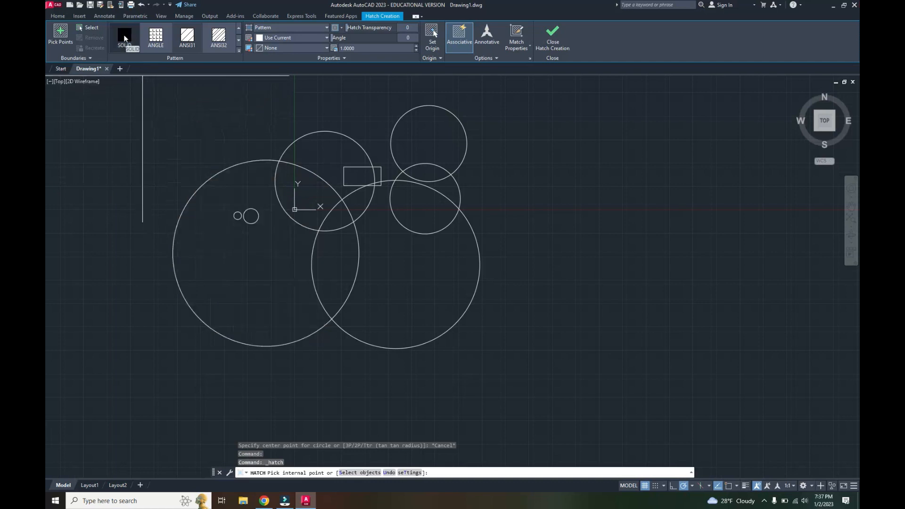
left_click(126, 39)
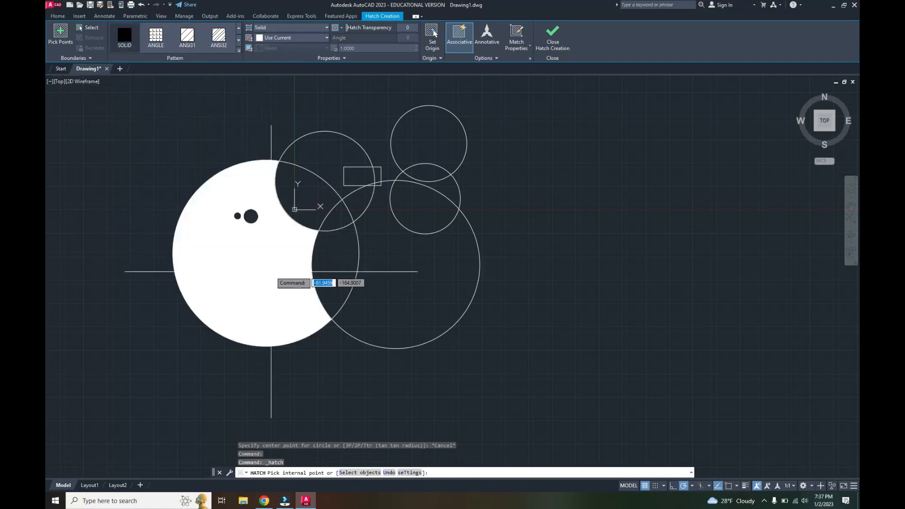
left_click(272, 272)
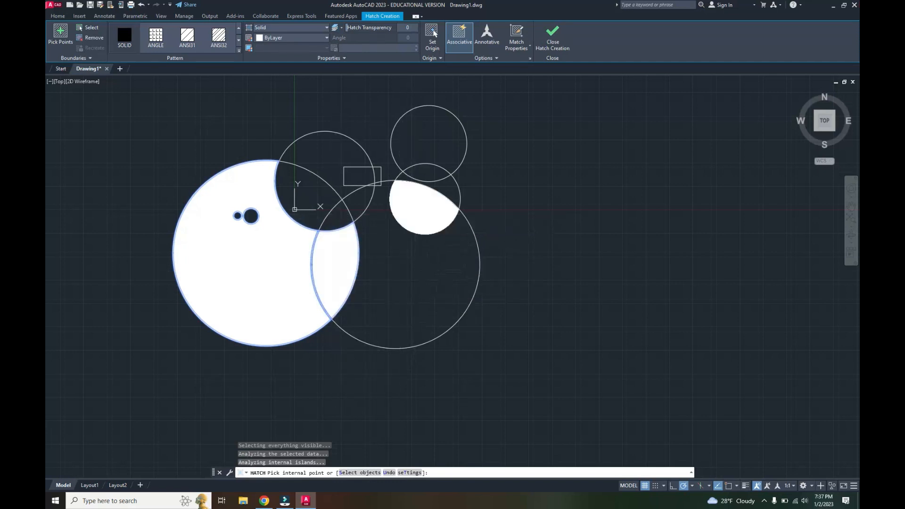
left_click(411, 187)
left_click(424, 139)
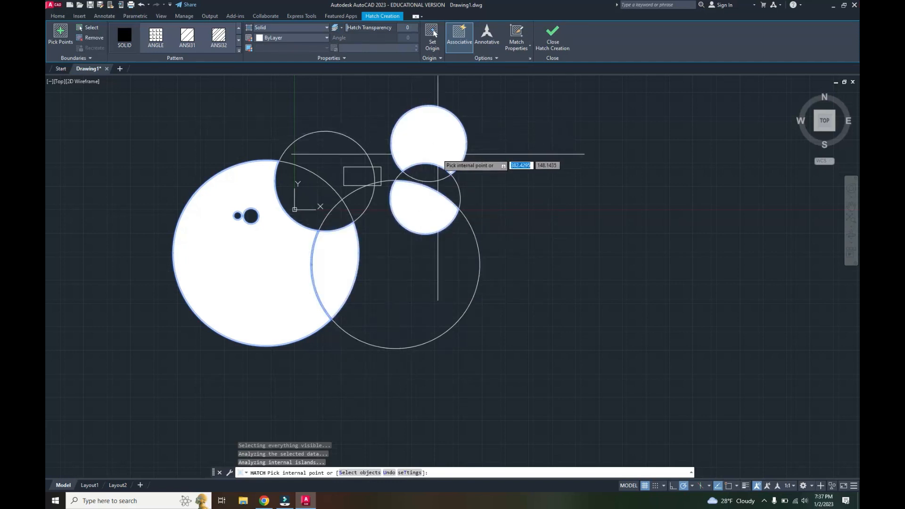
left_click(553, 38)
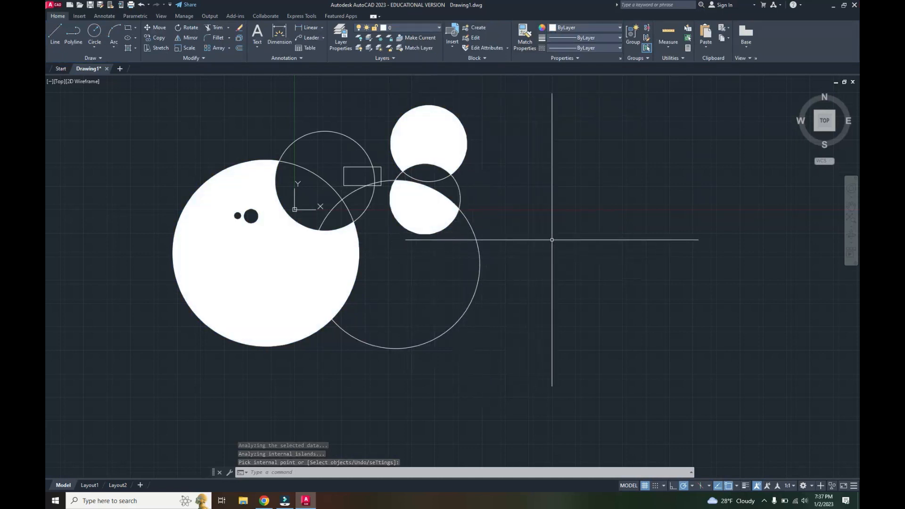
- Draw an open freehand zigzag of connected lines that cross each other, to the right of the circles
type("L")
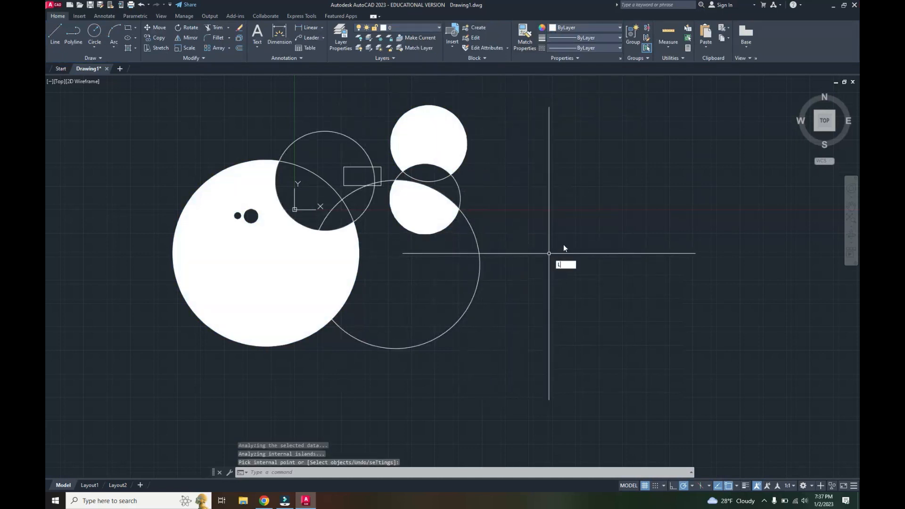
key("Return")
left_click(567, 247)
left_click(575, 122)
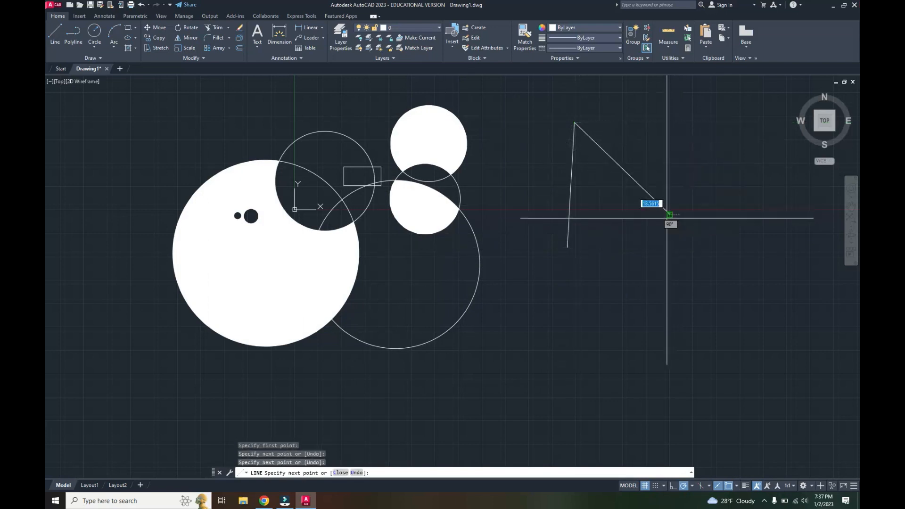
left_click(556, 187)
left_click(681, 99)
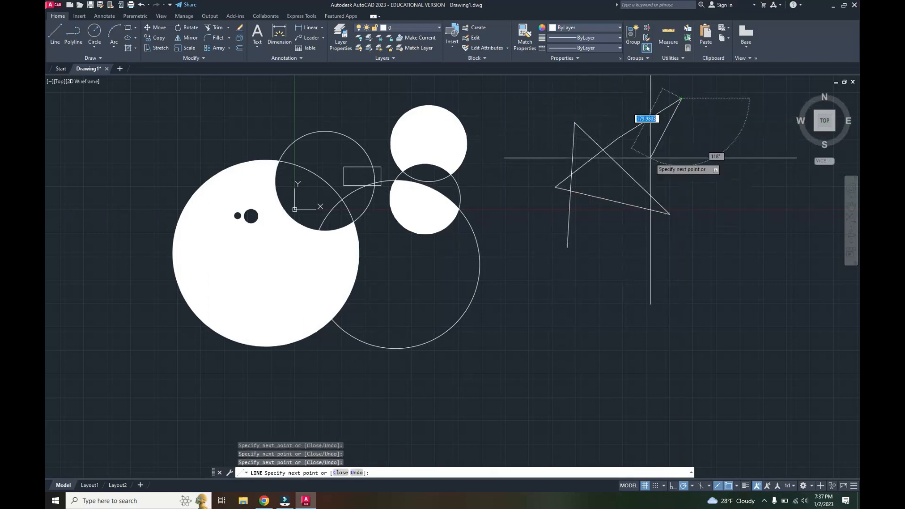
left_click(657, 160)
left_click(696, 182)
key("Escape")
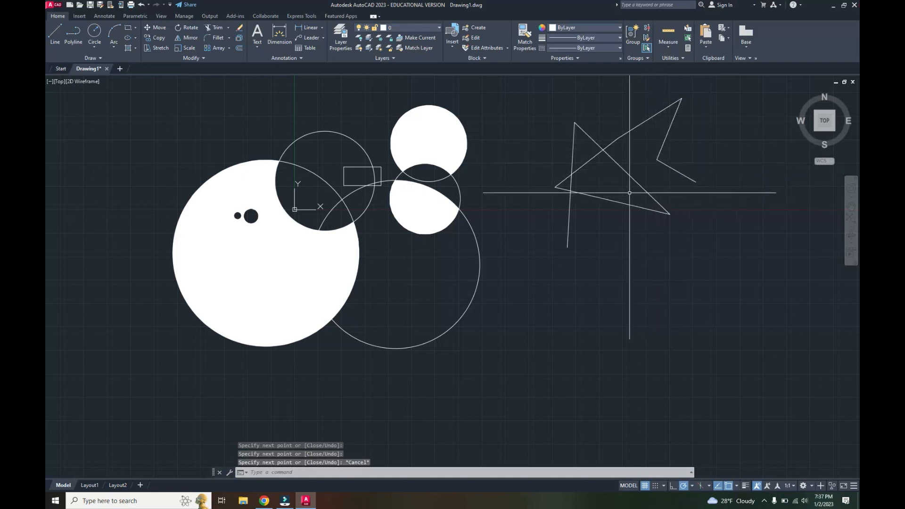
- Try a Solid hatch in the zigzag's open right area, and fill its three closed areas with the same hatch
left_click(128, 48)
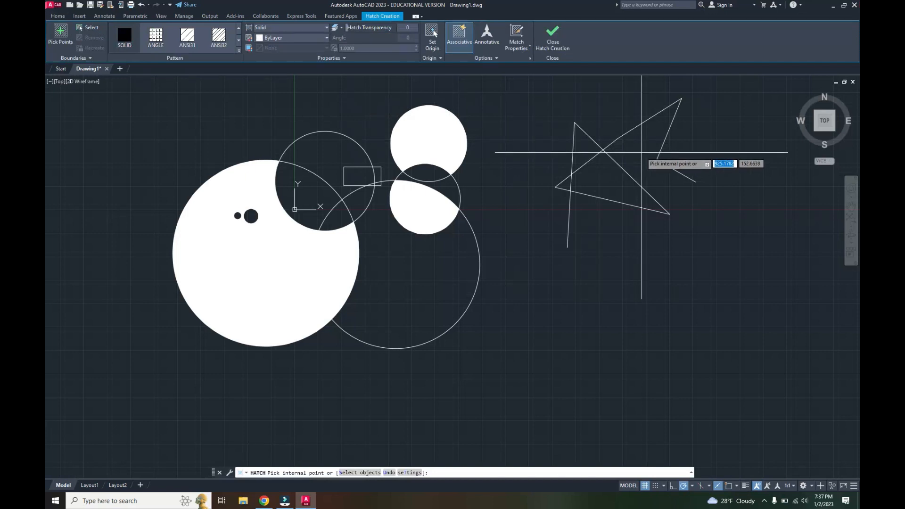
left_click(642, 153)
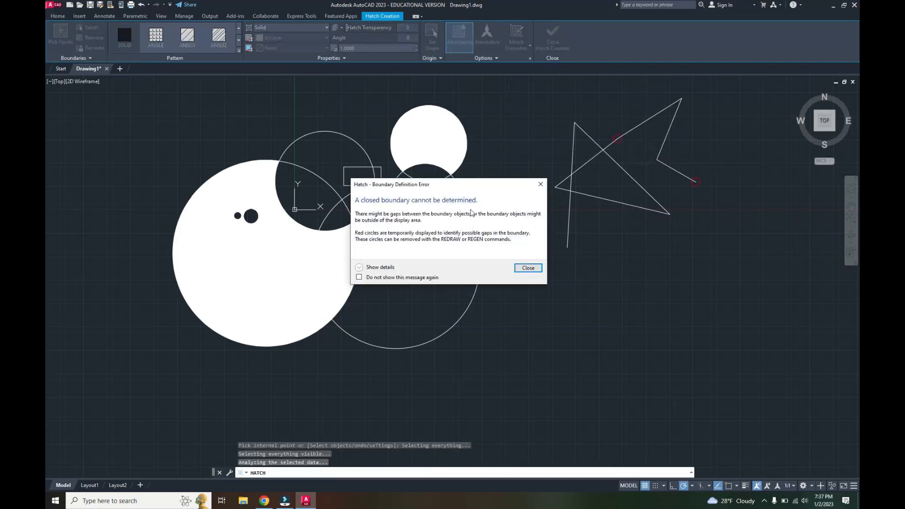
left_click(526, 269)
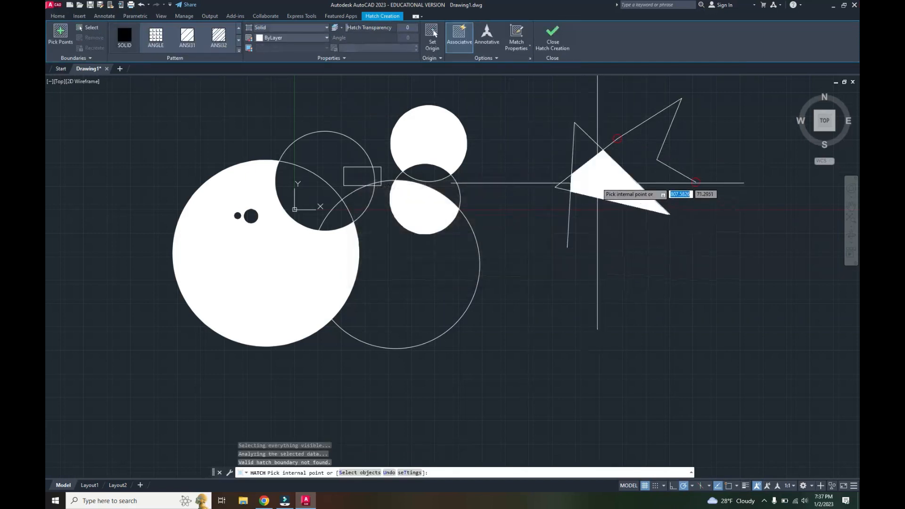
left_click(602, 181)
left_click(584, 152)
left_click(566, 187)
key("Return")
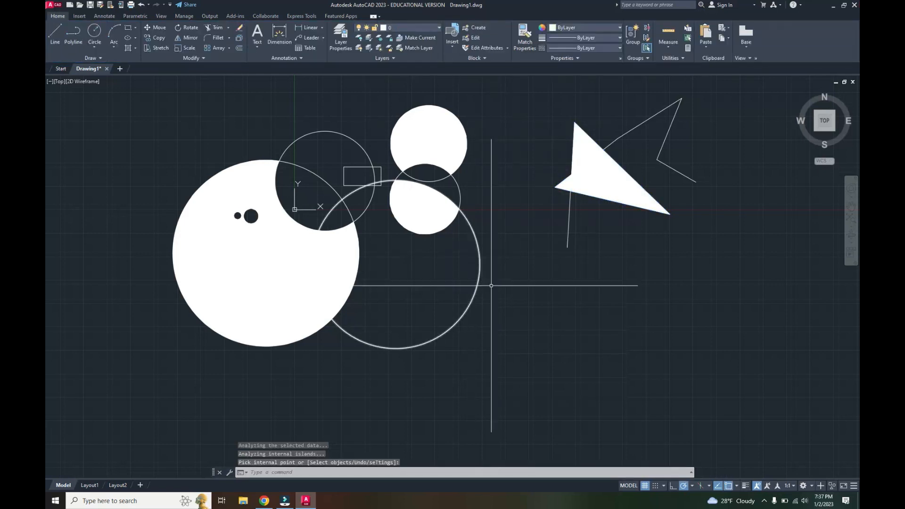
- Select all the circles, lines, hatches and the rectangle with a crossing window and erase them
scroll(549, 280, "down", 4)
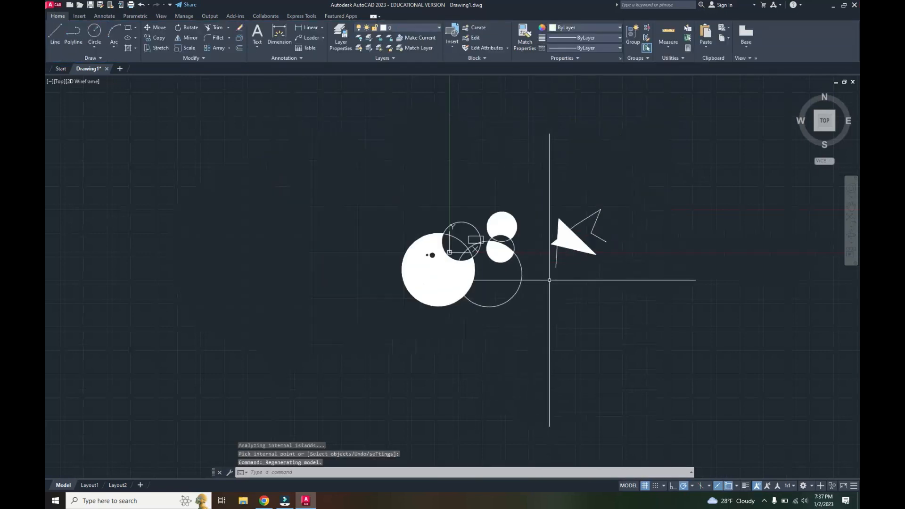
left_click(628, 326)
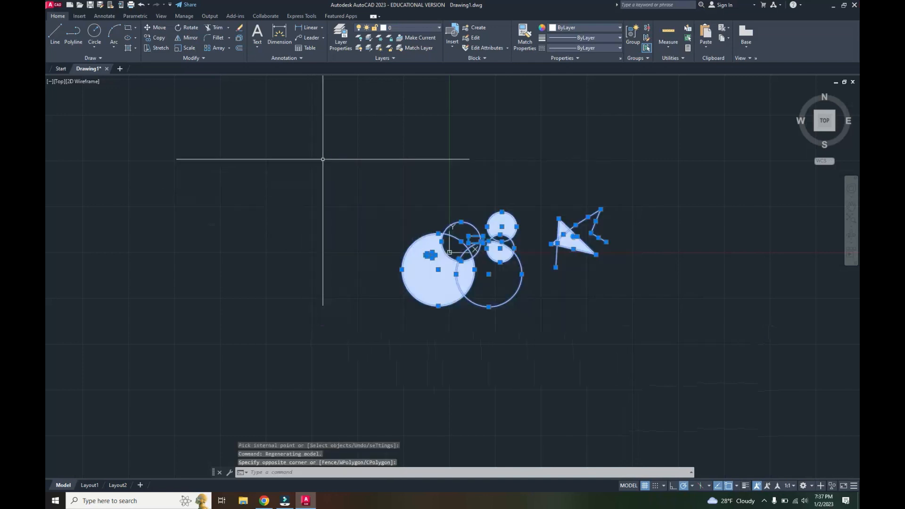
key("Delete")
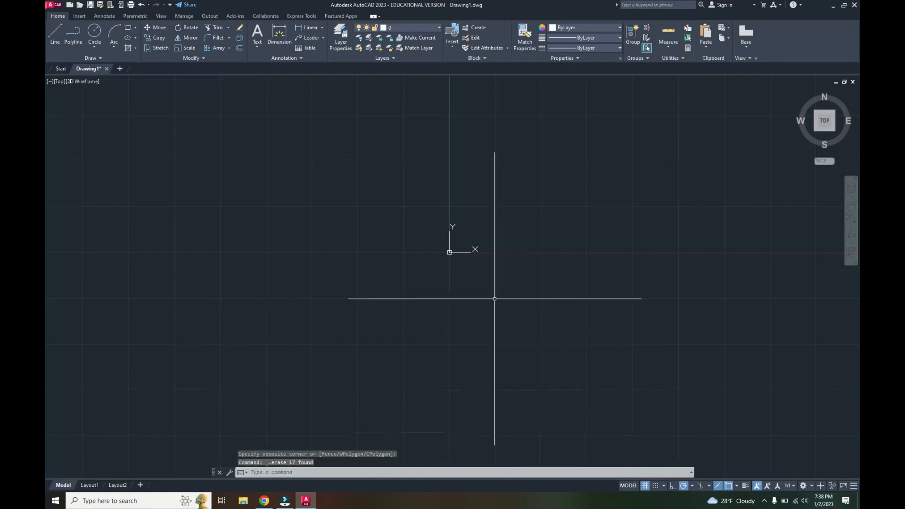
- Move the UCS origin by its grip to the lower-left corner of the visible drawing area
left_click(447, 253)
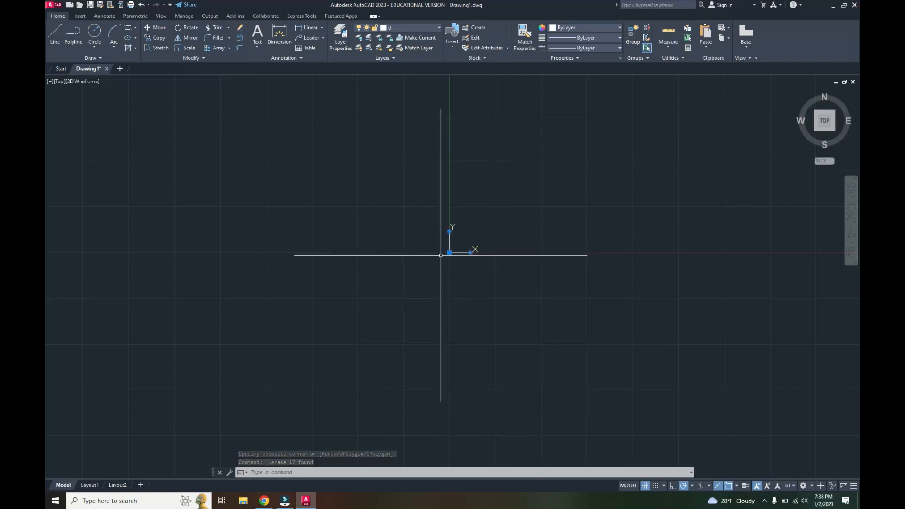
left_click(448, 253)
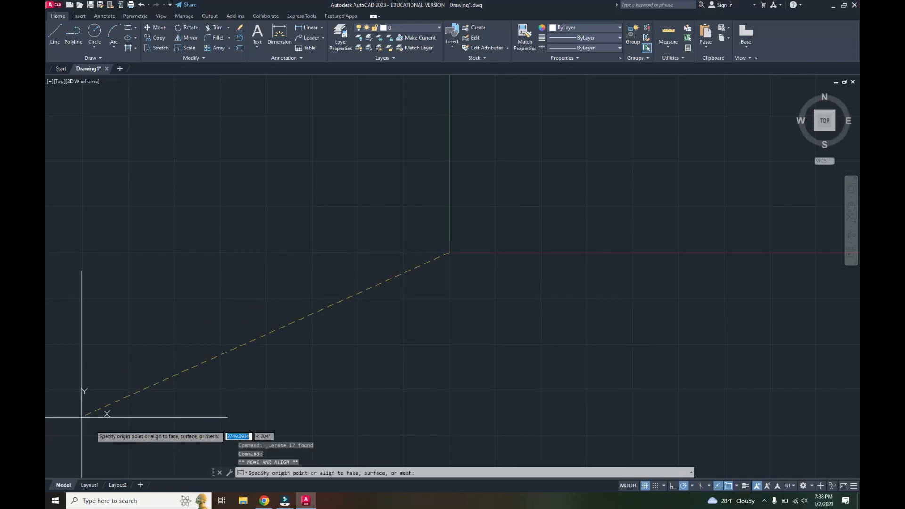
left_click(86, 437)
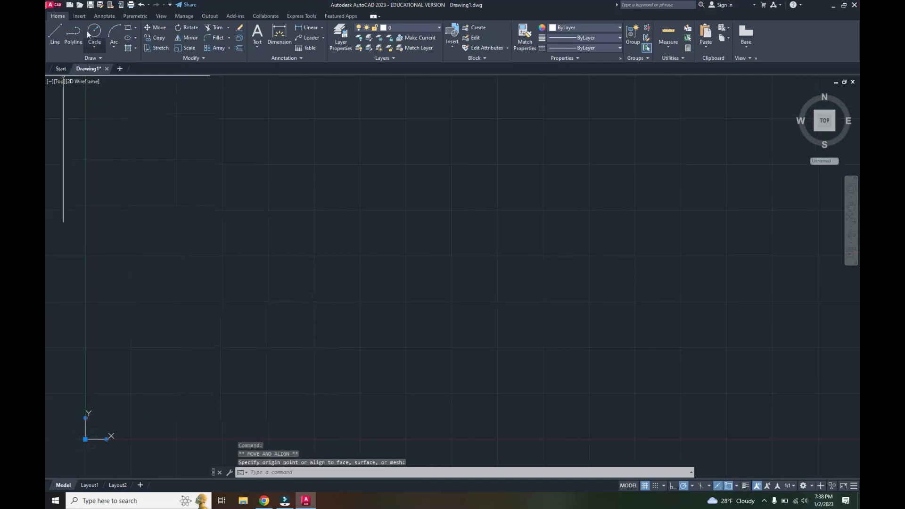
- Save the drawing in the Documents folder under the file name Learning AutoCAD 1.0.dwg, in AutoCAD 2018 Drawing format
left_click(52, 7)
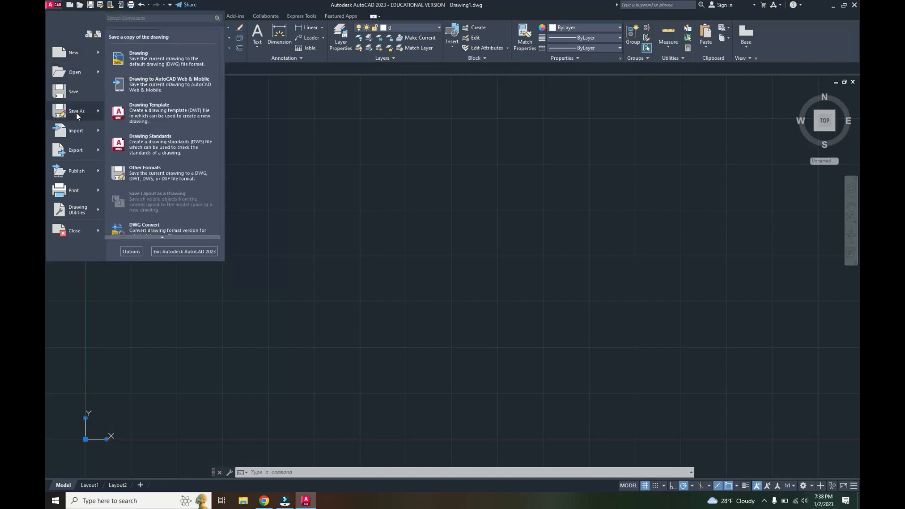
mouse_move(80, 112)
left_click(80, 113)
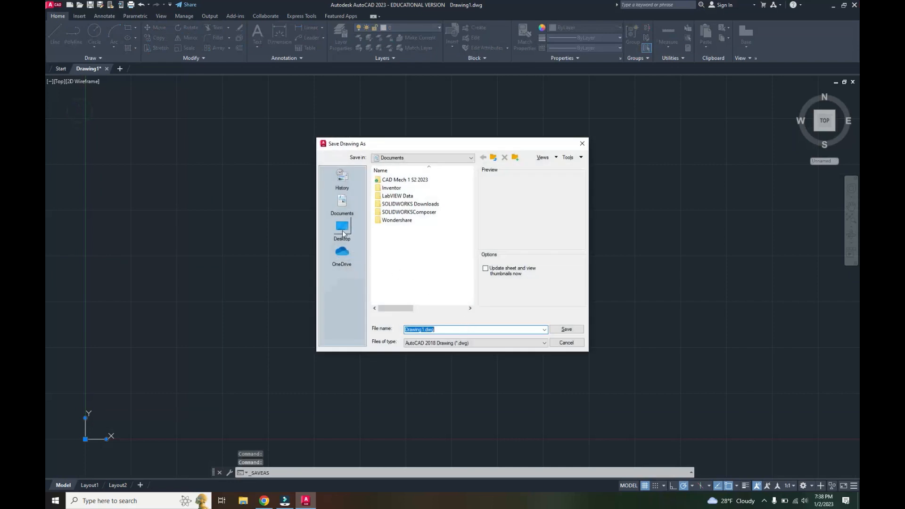
left_click(345, 202)
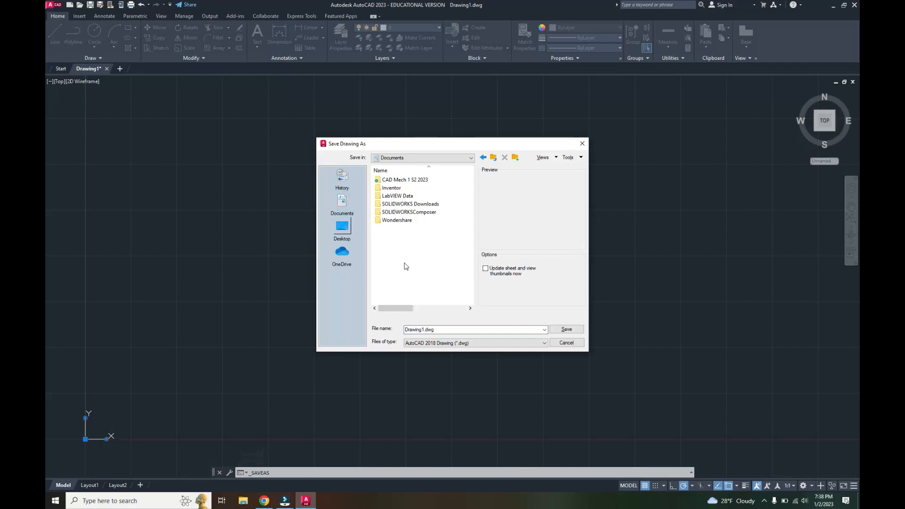
left_click(398, 181)
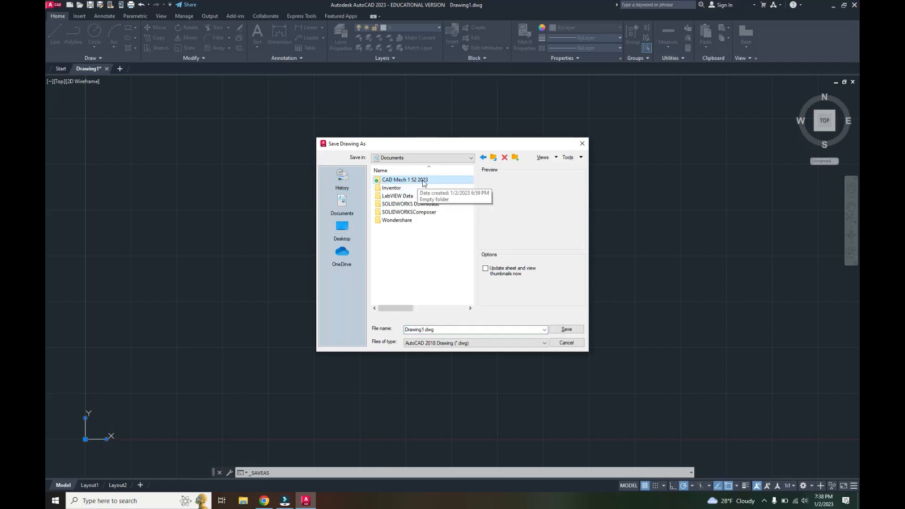
left_click(424, 330)
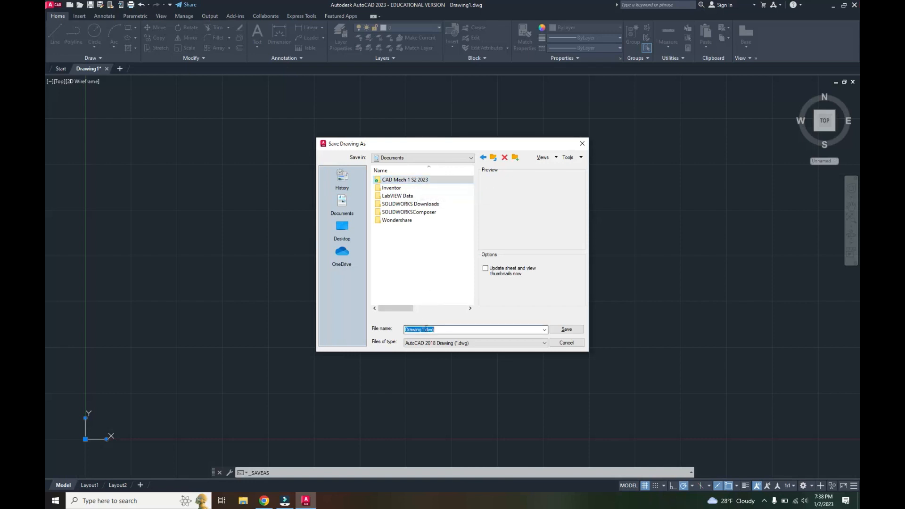
left_click(424, 329)
double_click(417, 329)
key("BackSpace")
type("Learning AutoCAD 1.0")
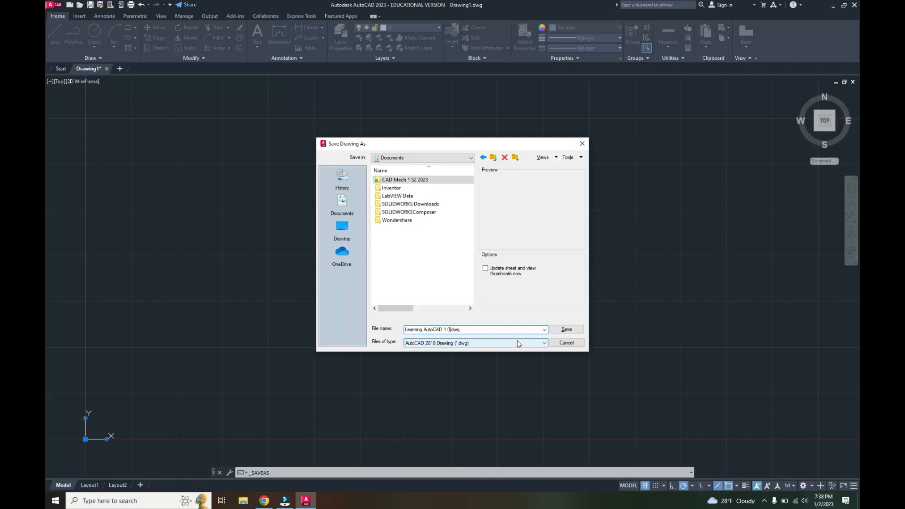
left_click(558, 331)
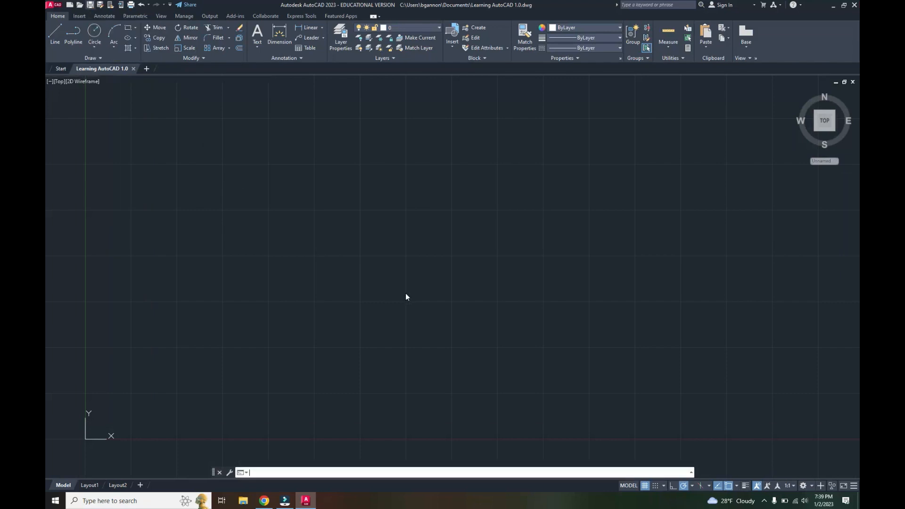
- Quick-save the drawing, and save it again with the SAVE command under the same name, replacing the existing file
key("ctrl+s")
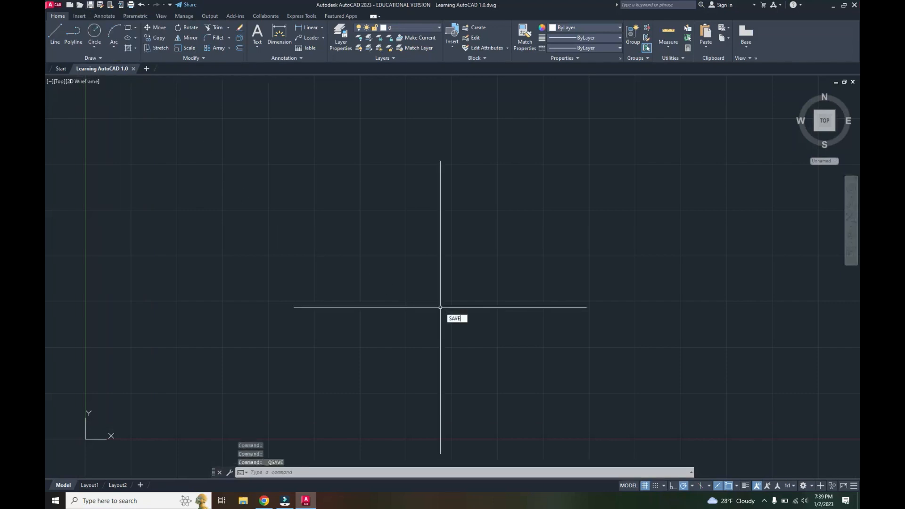
type("SAVE")
key("Return")
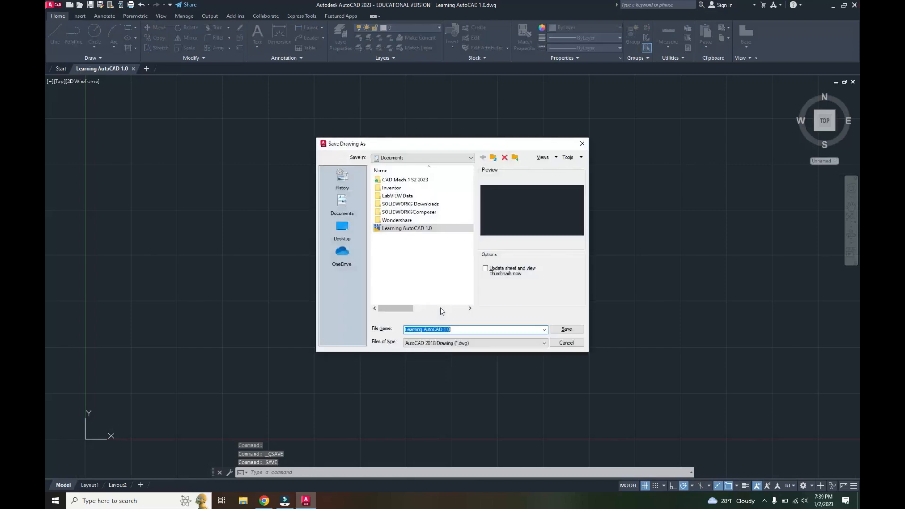
left_click(581, 333)
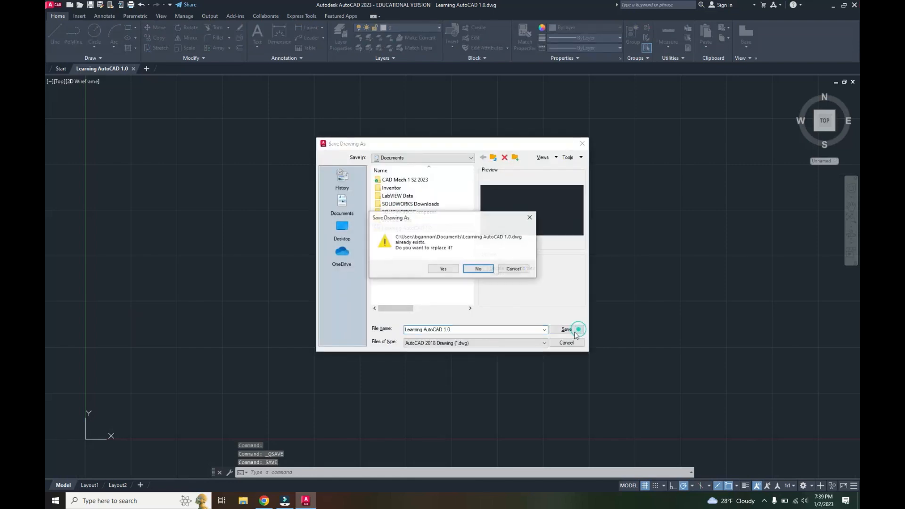
left_click(427, 269)
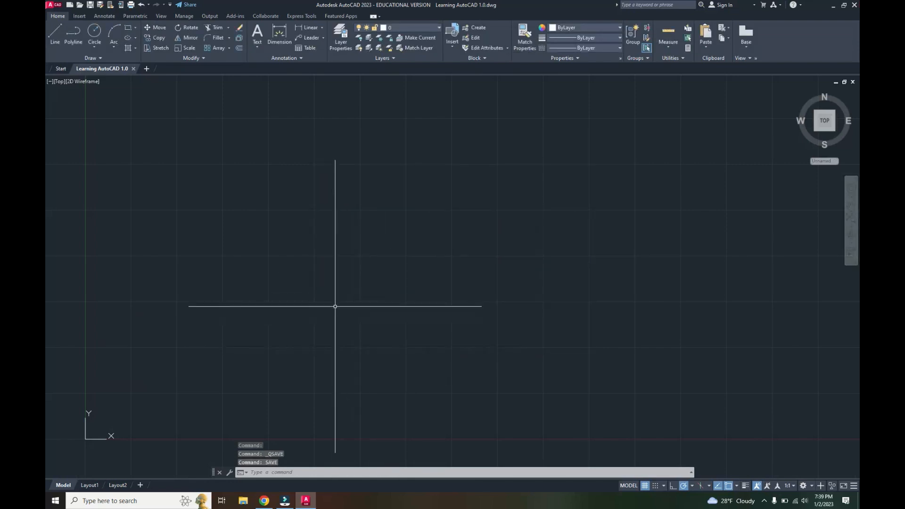